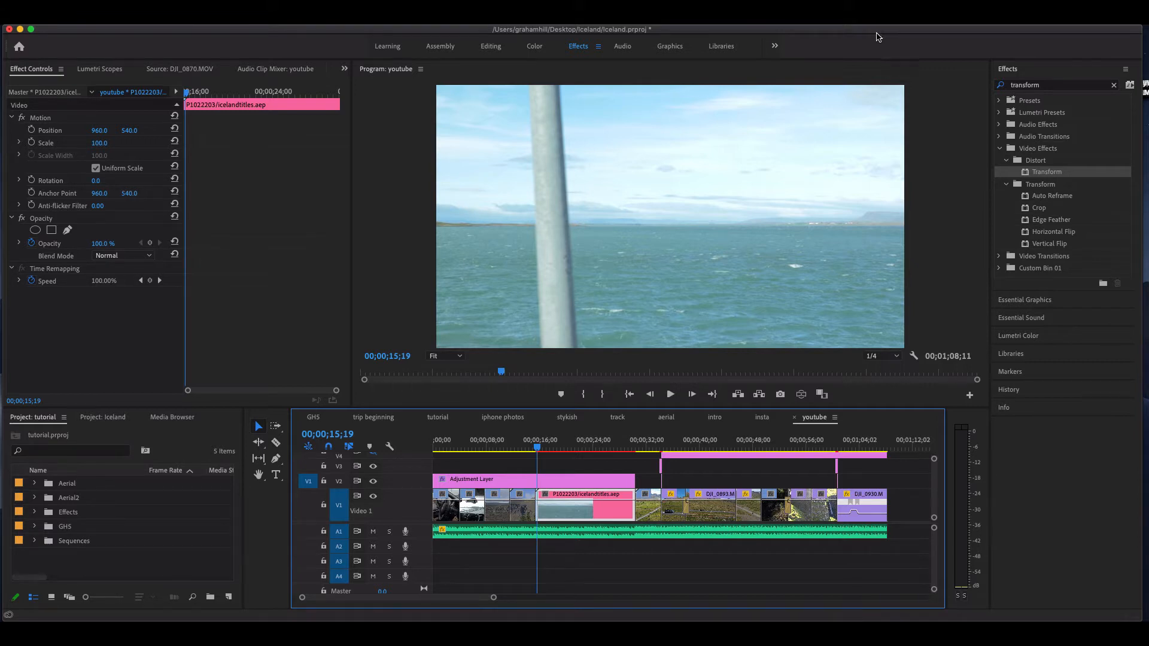
Step: Mute audio track A1 and play back the pole transition in the P1022203 clip
left_click(373, 531)
key("space")
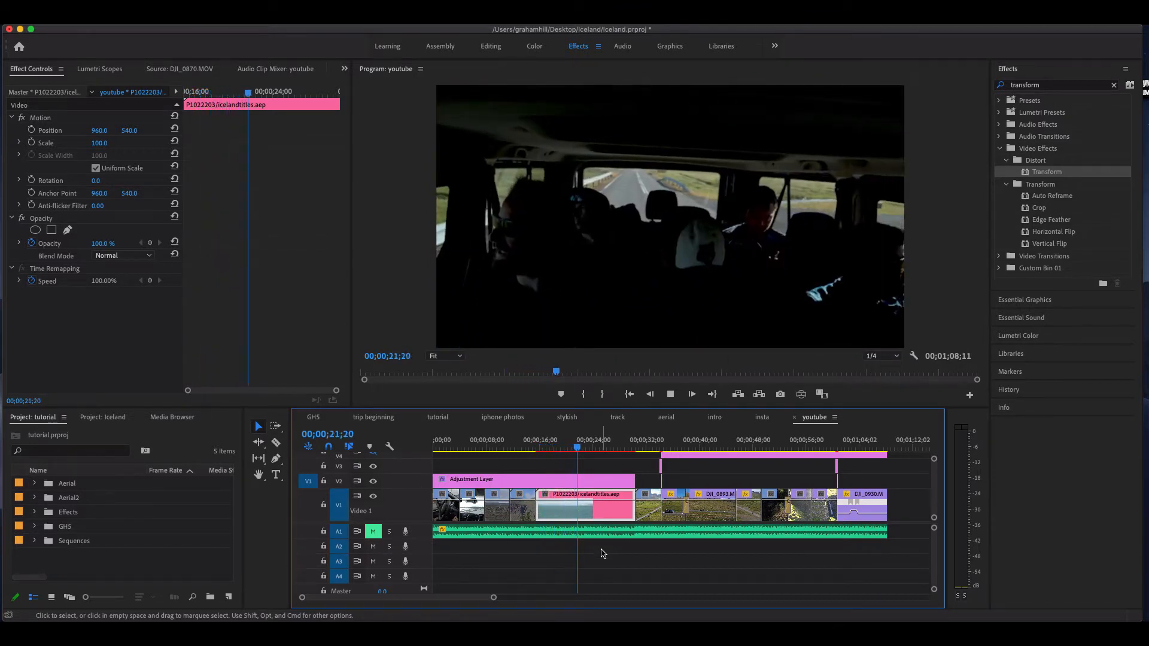
key("space")
Step: Step frame by frame through the pole transition from 00;00;20;28 to 00;00;21;13 to examine how it reveals the van shot
left_click_drag(578, 449, 573, 450)
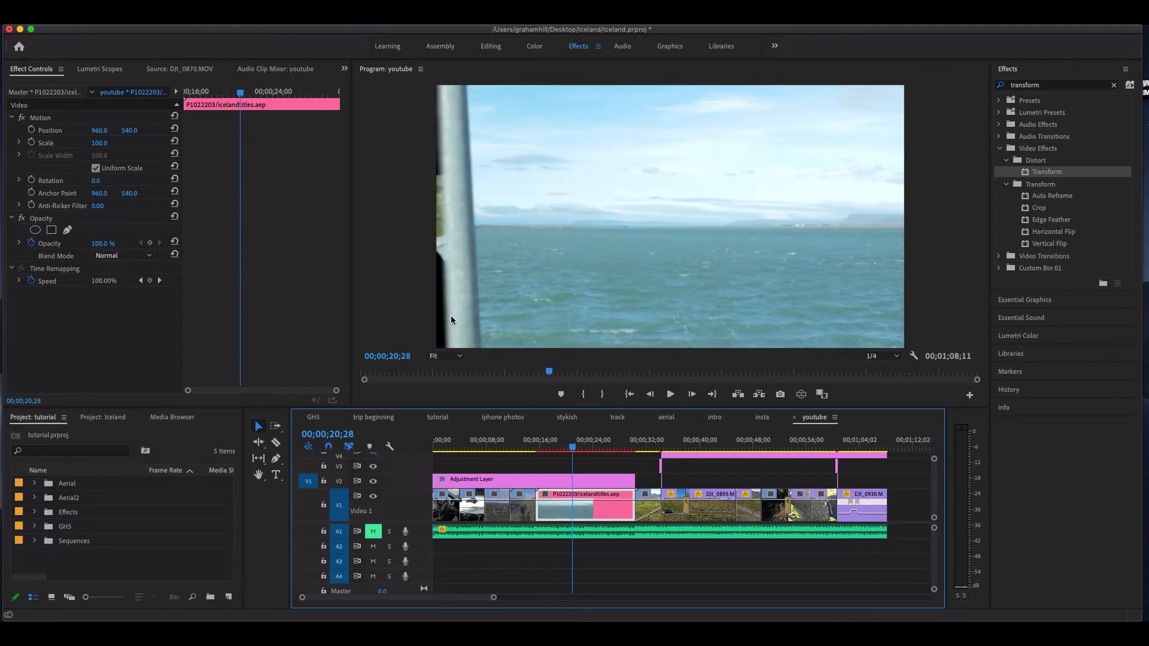
key("Right")
key("Right")
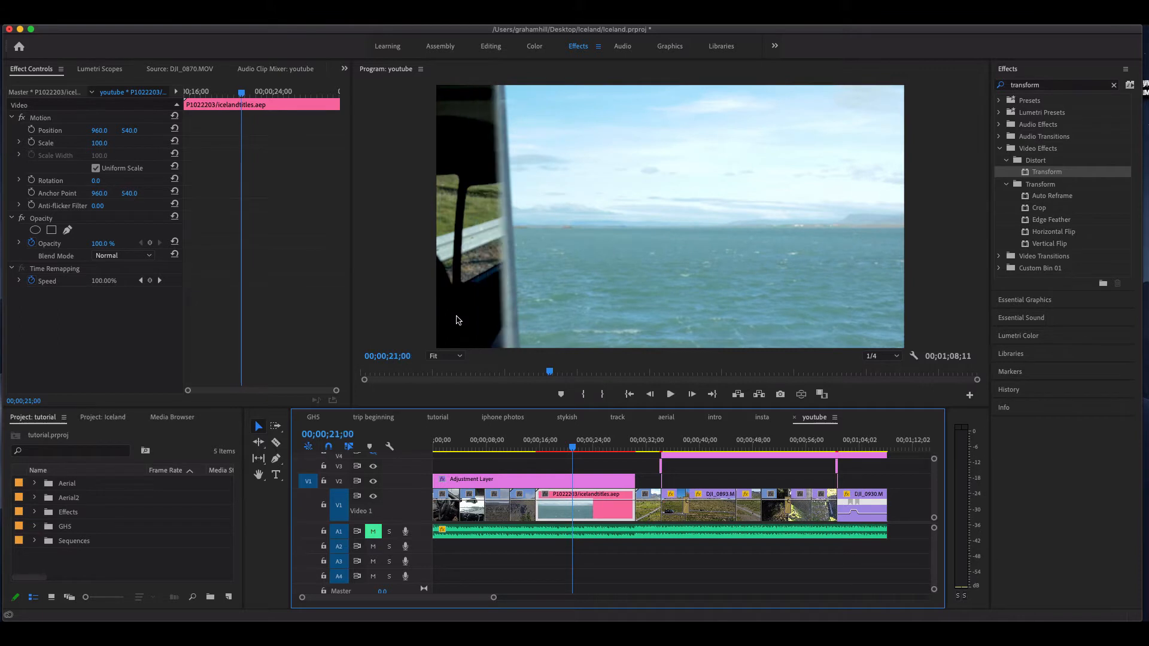
key("Right")
key("Right")
key("Right")
key("Right")
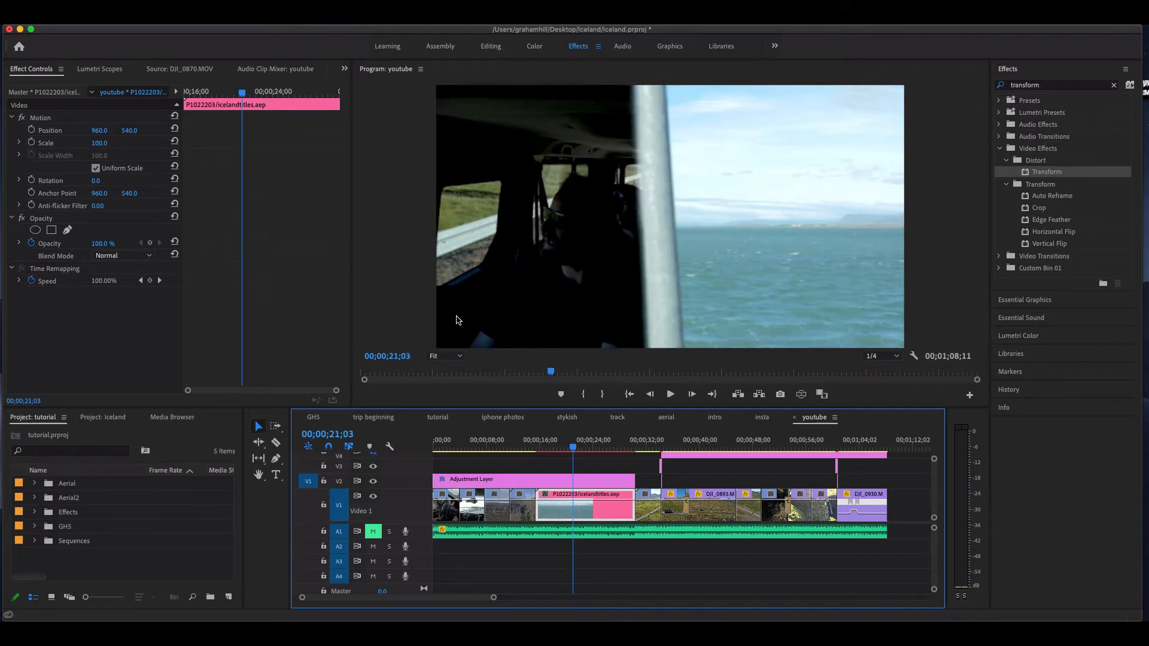
key("Right")
key("Right")
key("Right")
key("Right")
key("Right")
key("Right")
key("Right")
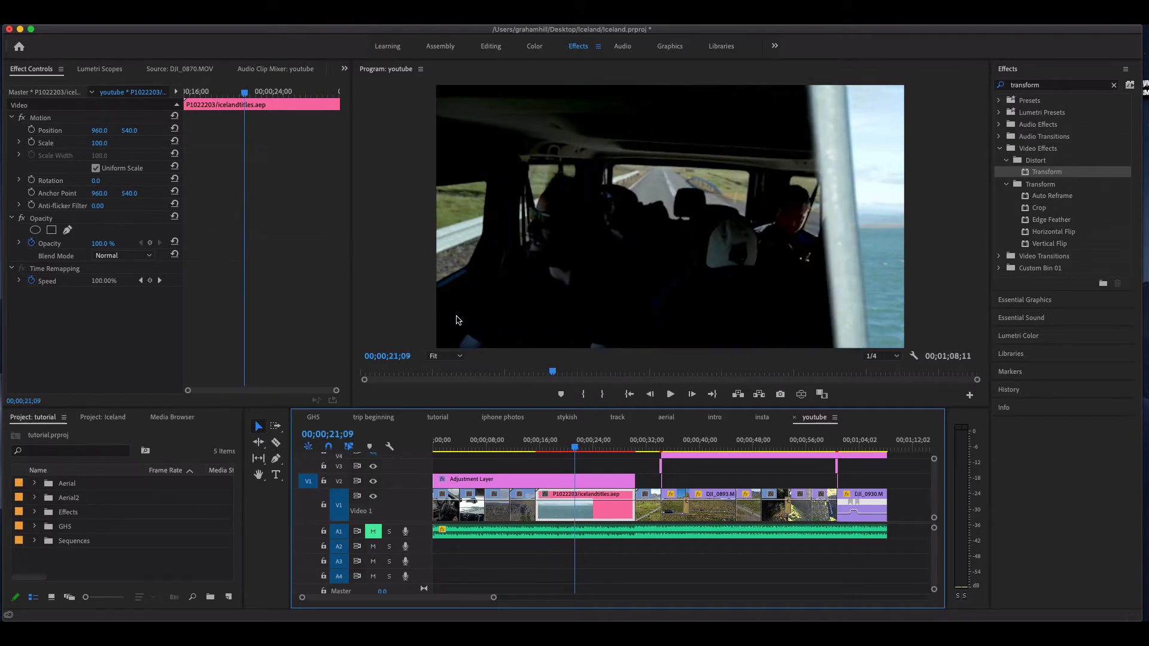
key("Right")
key("Right")
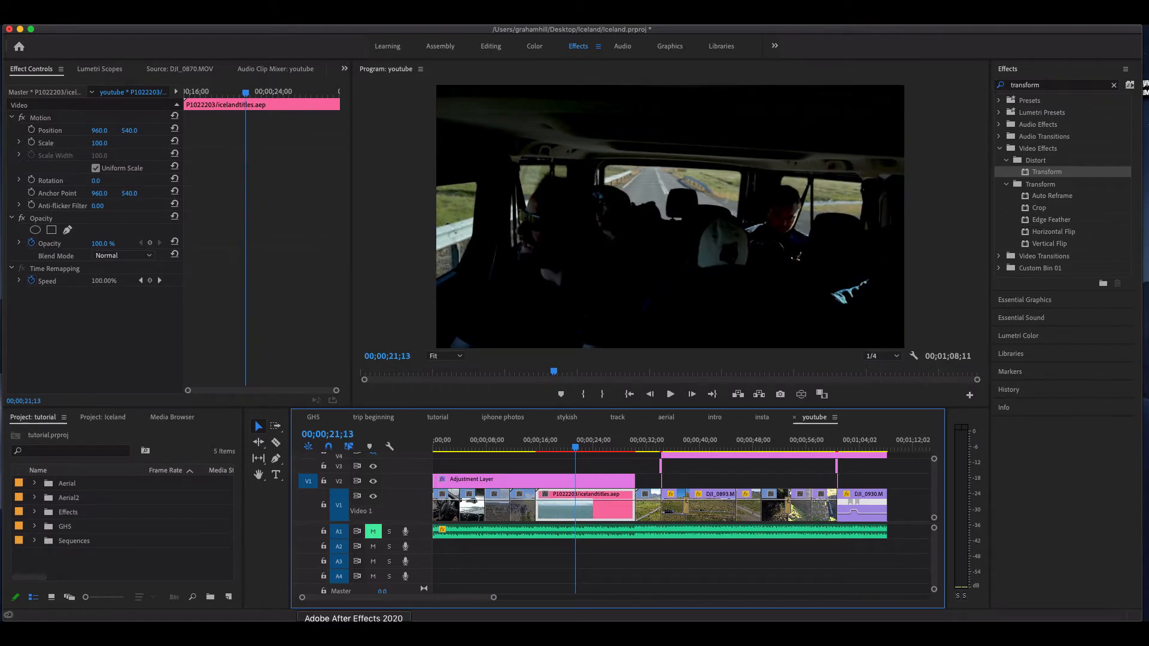
Step: Switch to After Effects, collapse the properties of the P1022203.MOV layer, and reposition the application window
left_click(354, 634)
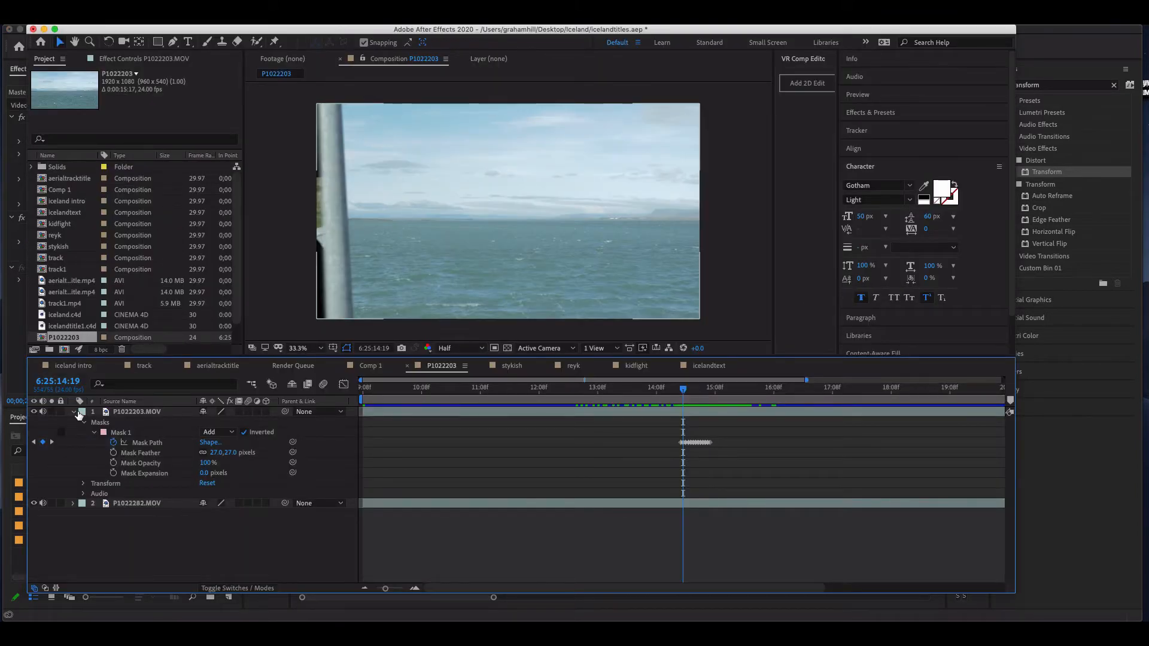
left_click(73, 412)
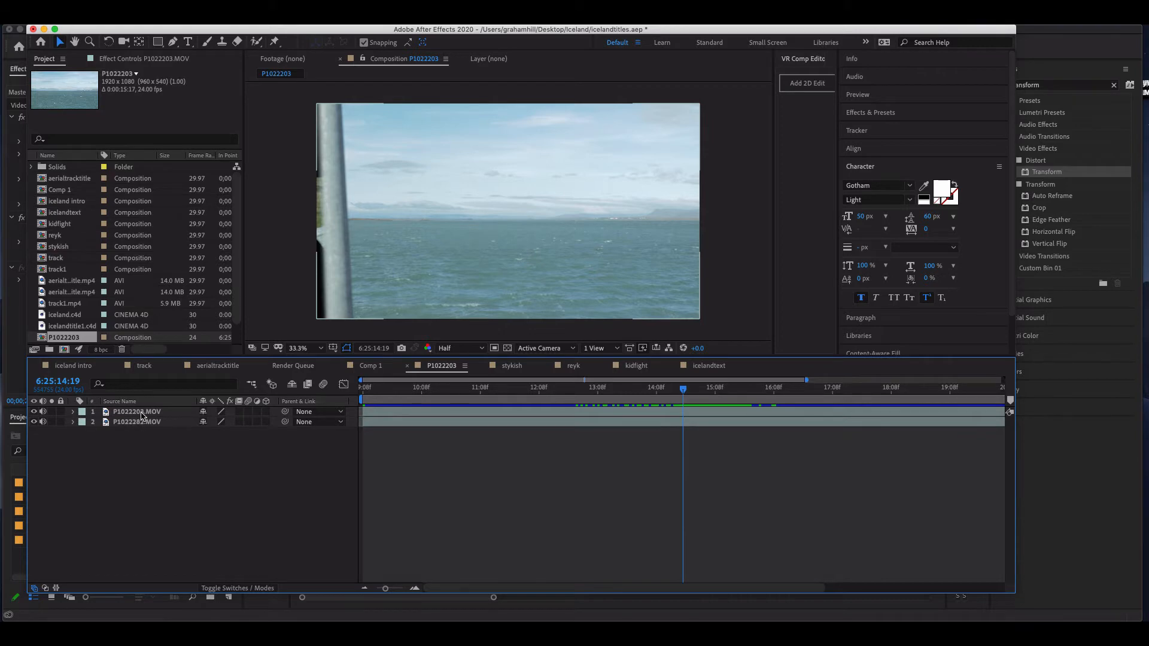
left_click_drag(297, 30, 292, 39)
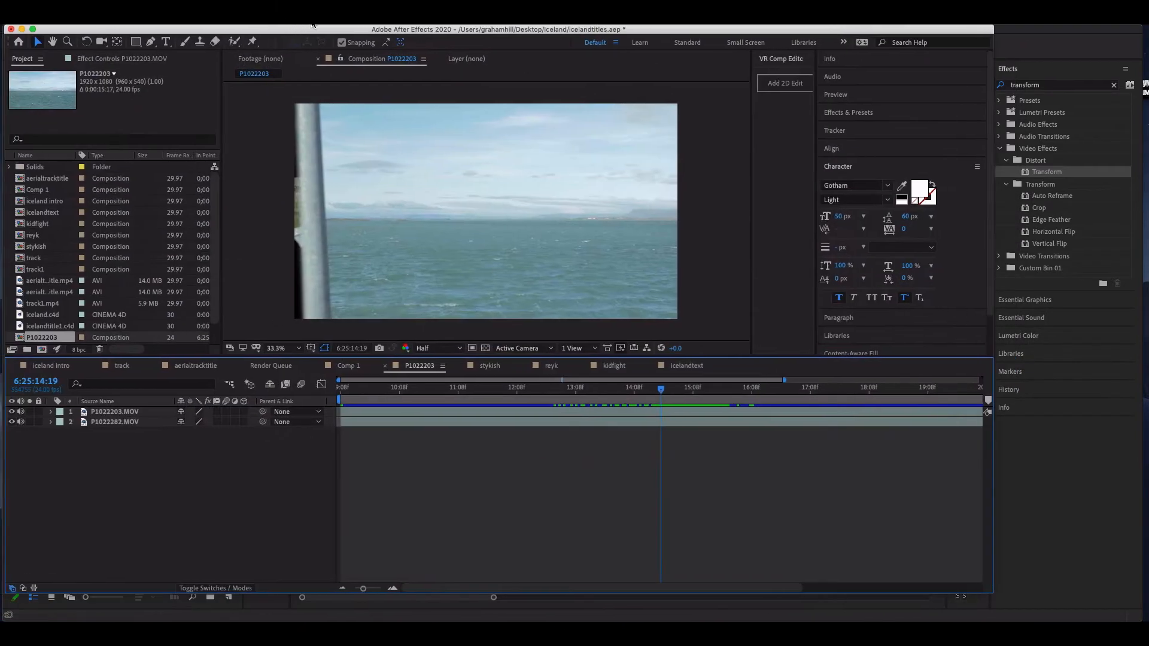
left_click_drag(312, 24, 373, 24)
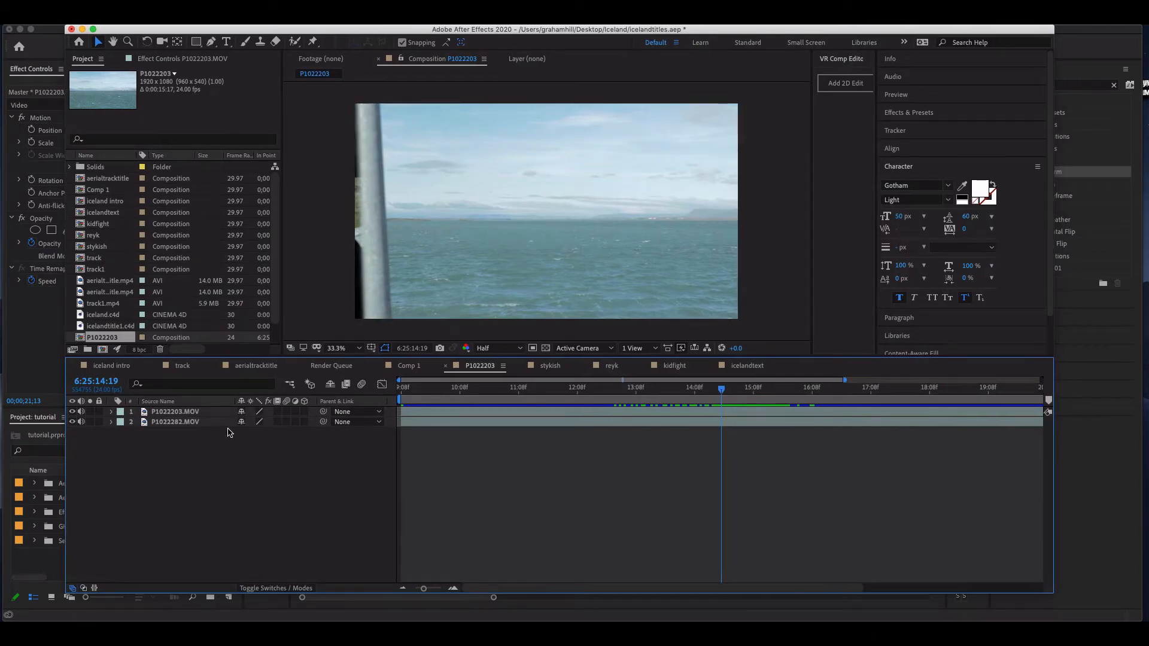
Step: Reveal the mask on the P1022203.MOV layer and delete Mask 1 with its keyframes
left_click(572, 390)
left_click_drag(563, 391, 634, 390)
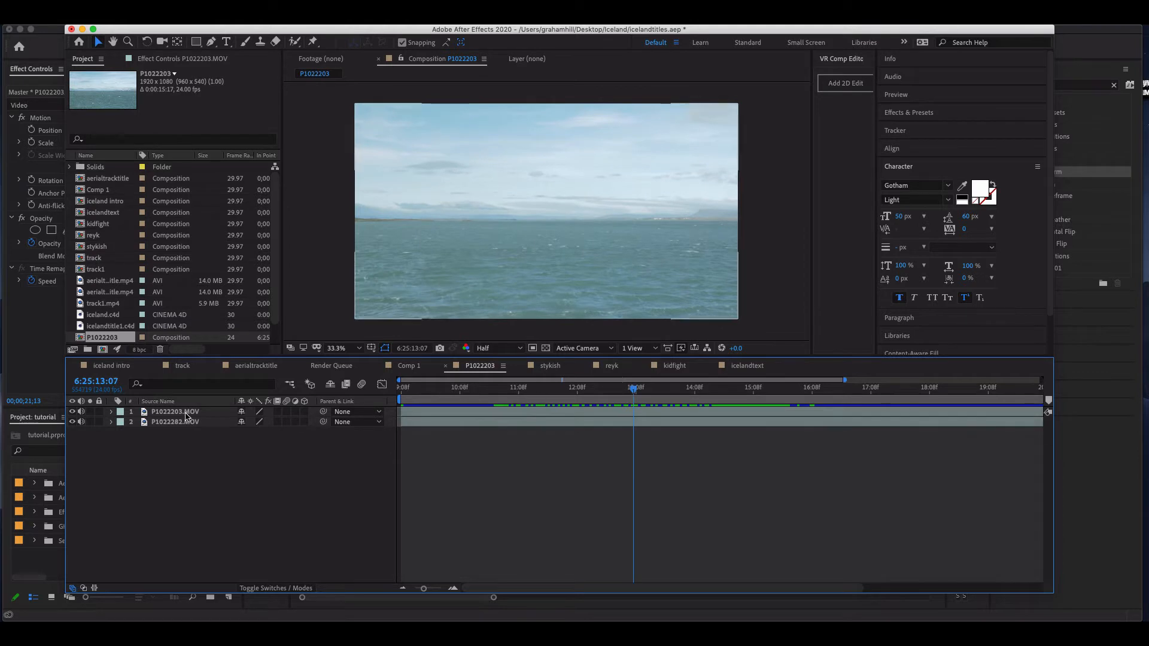
left_click(179, 413)
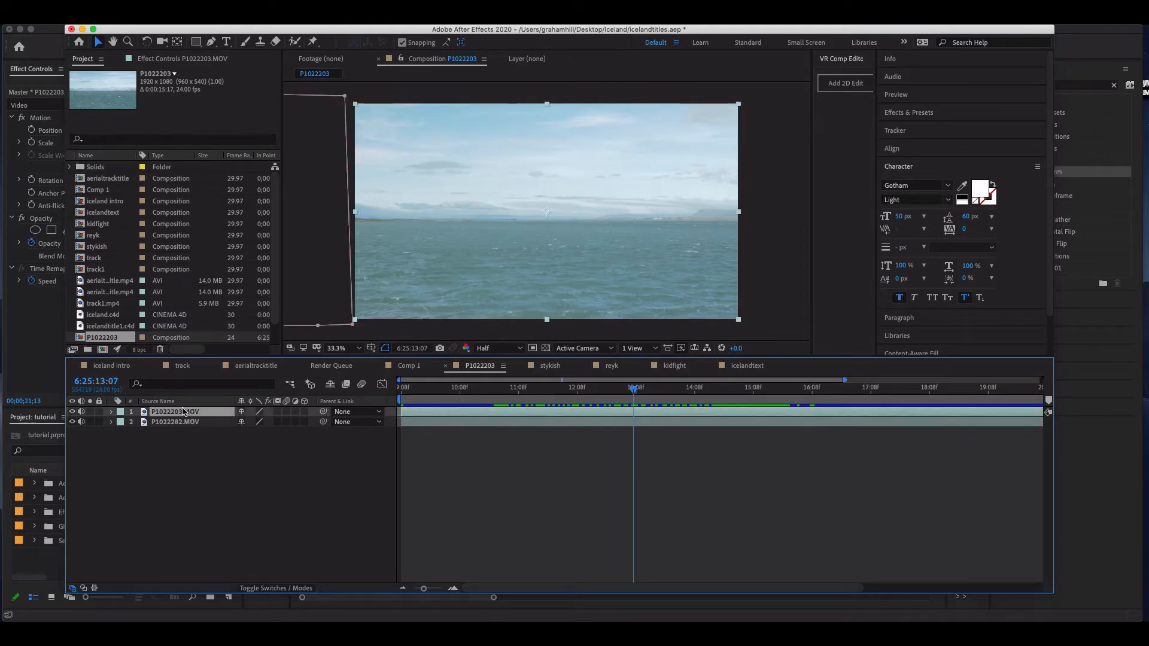
key("m")
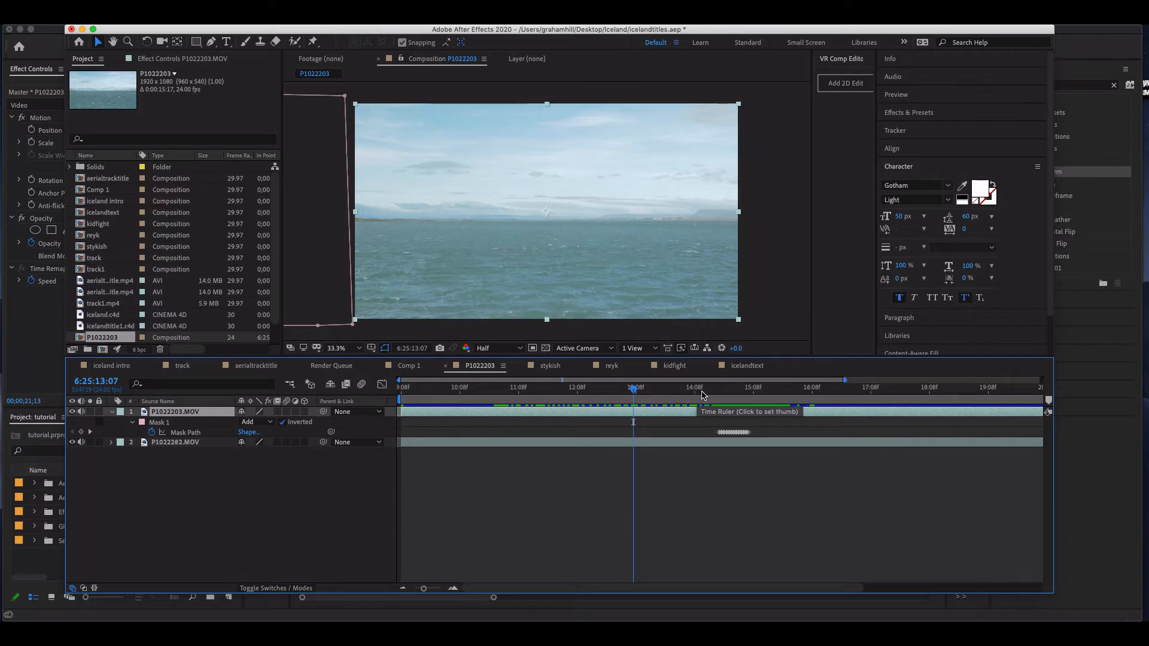
mouse_move(713, 390)
left_mouse_down()
mouse_move(741, 391)
mouse_move(714, 390)
left_mouse_up()
left_click(324, 483)
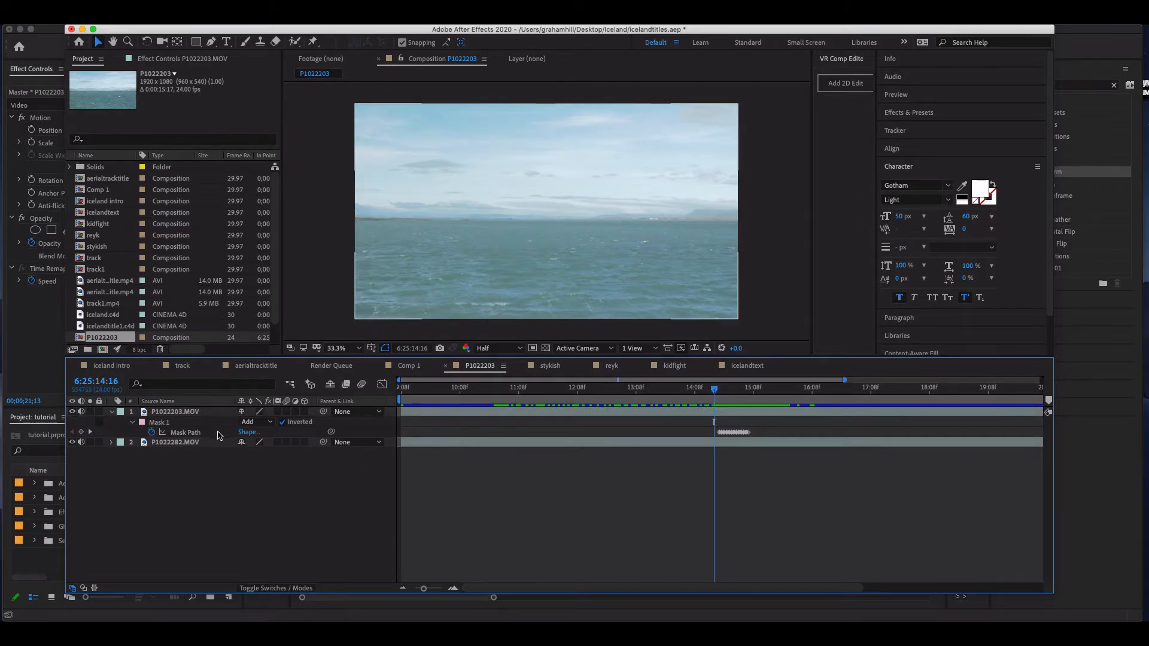
left_click(162, 424)
key("Delete")
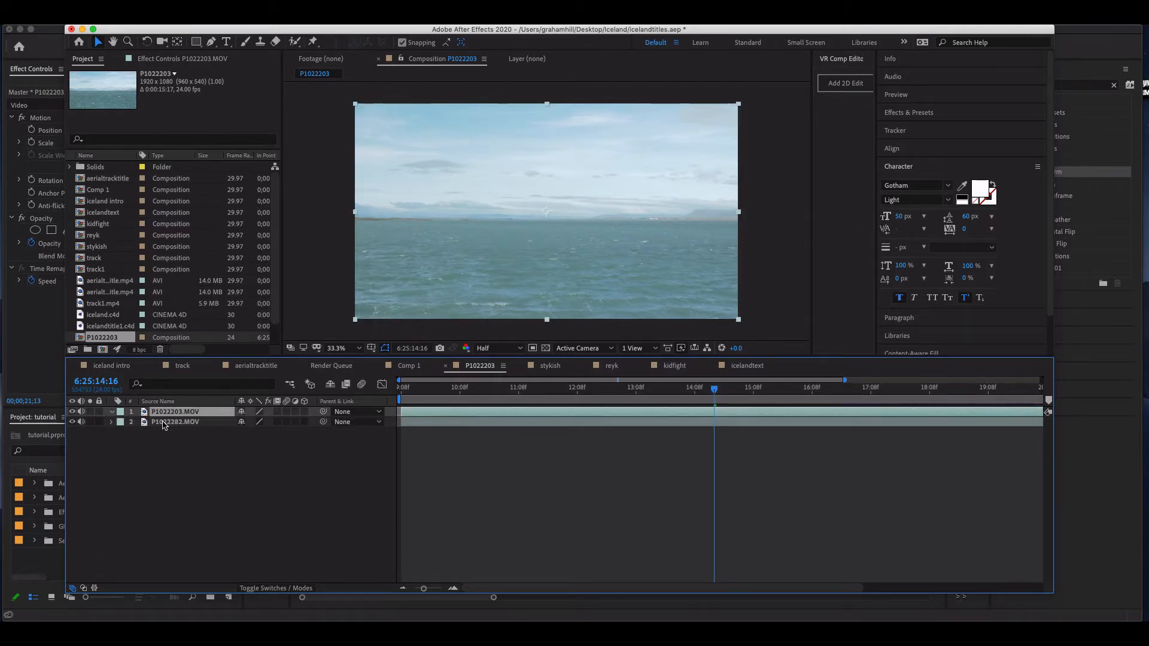
Step: Move the current time to 6:25:14:19, where the pole has entered the frame, and enlarge the composition viewer's height
left_click(682, 391)
left_click_drag(663, 390, 719, 391)
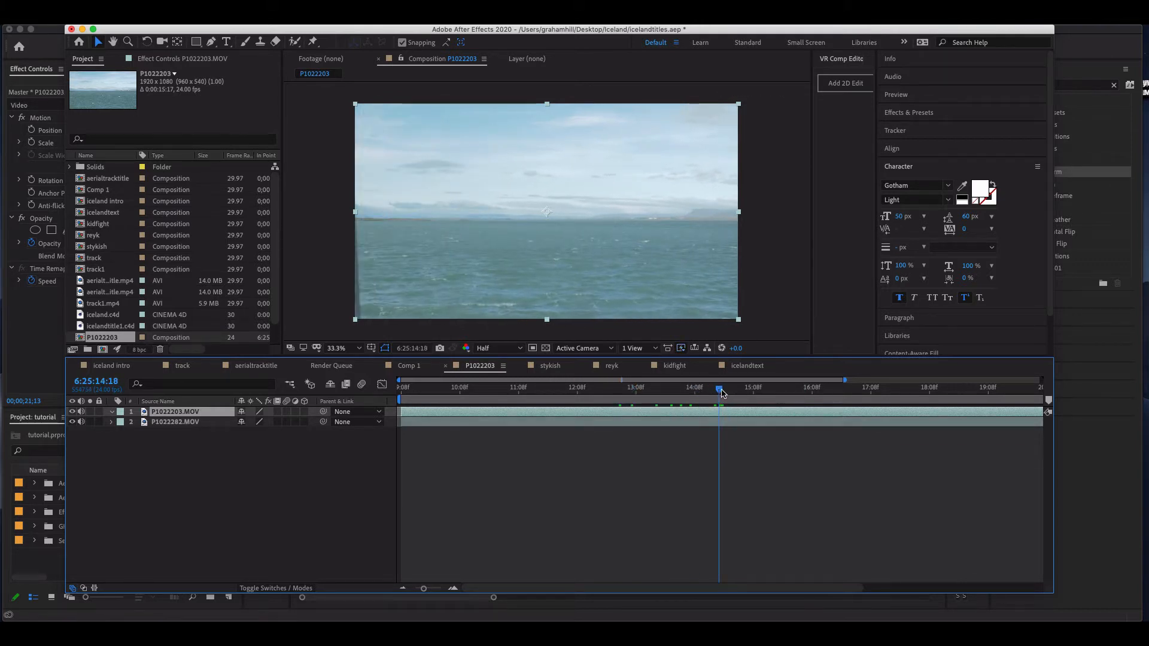
left_click(722, 392)
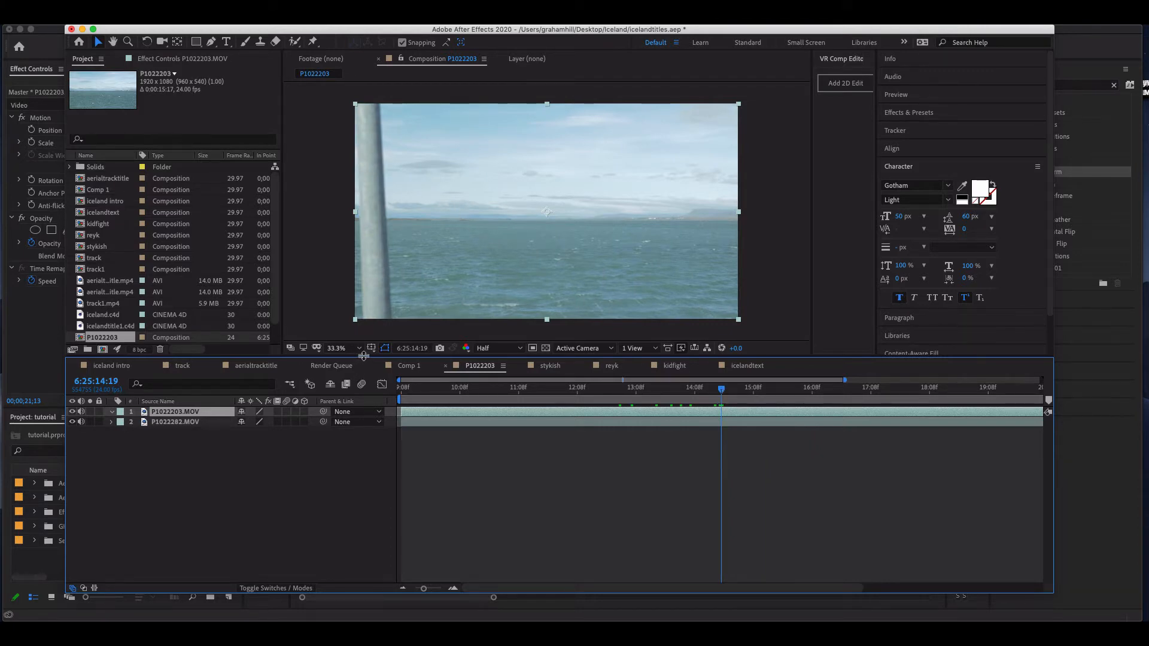
left_click_drag(362, 361, 362, 387)
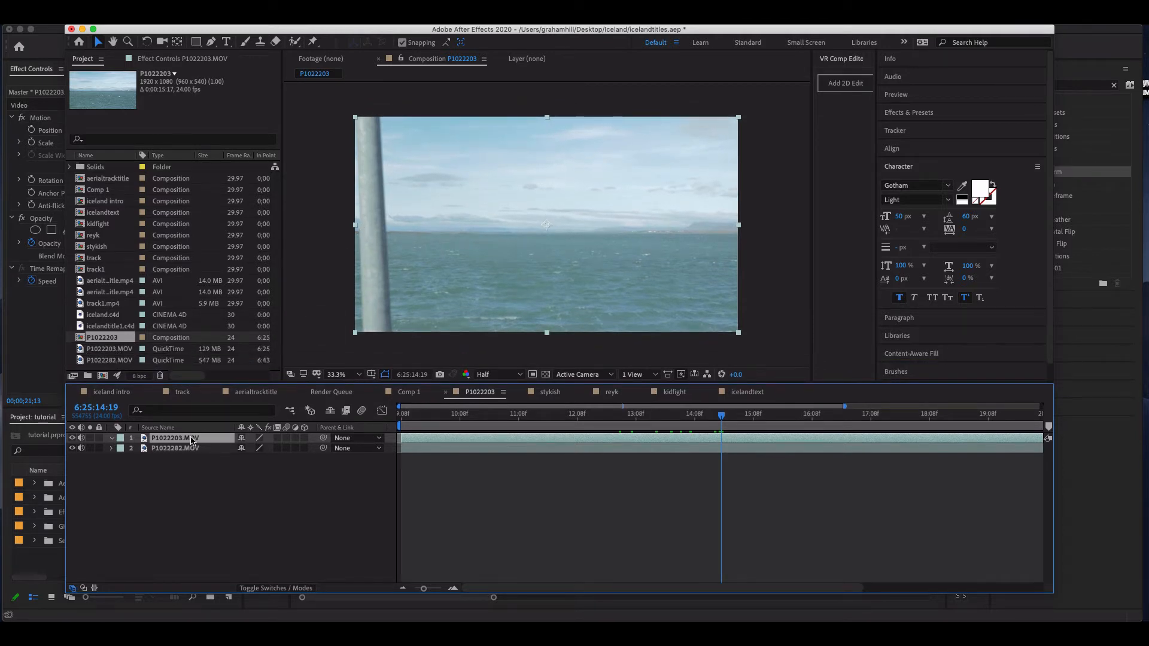
Step: With the Pen tool, draw a closed four-point mask on P1022203.MOV, outside the frame's left side with one edge following the pole's left edge
left_click(211, 41)
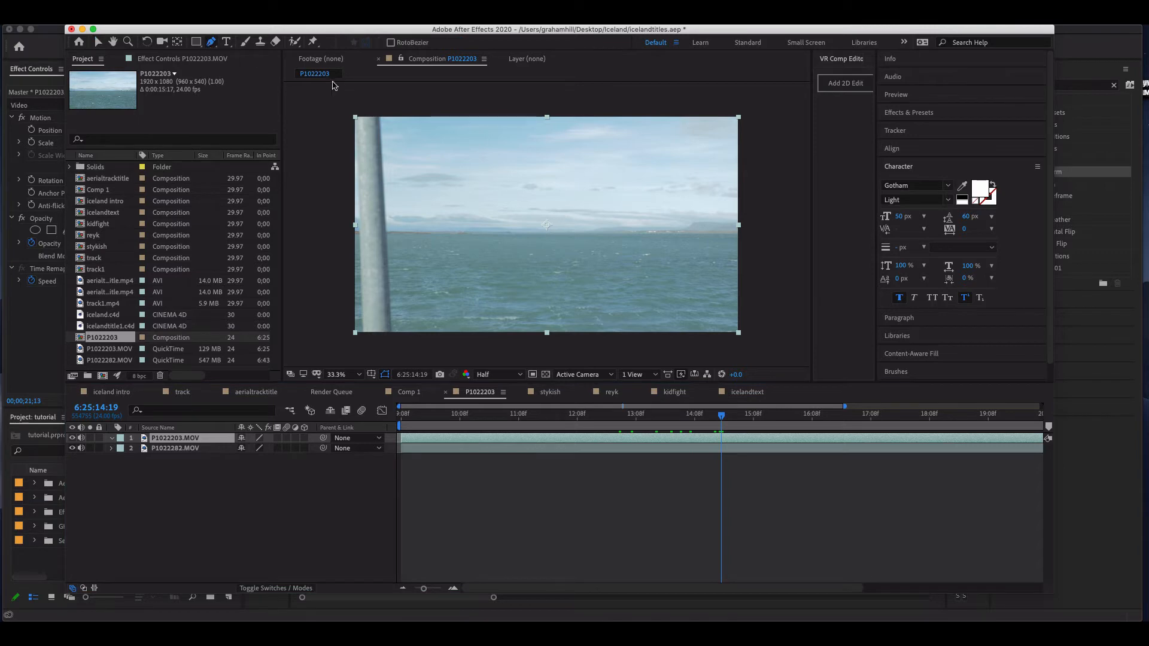
scroll(355, 155, "up", 2)
scroll(354, 155, "down", 3)
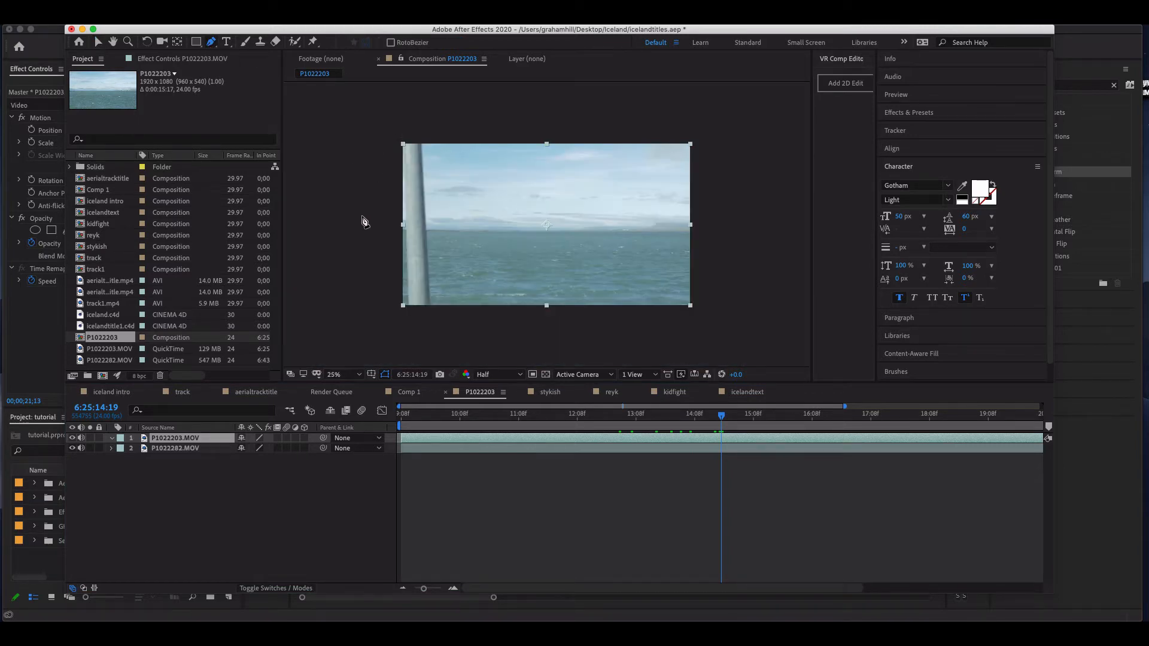
key("period")
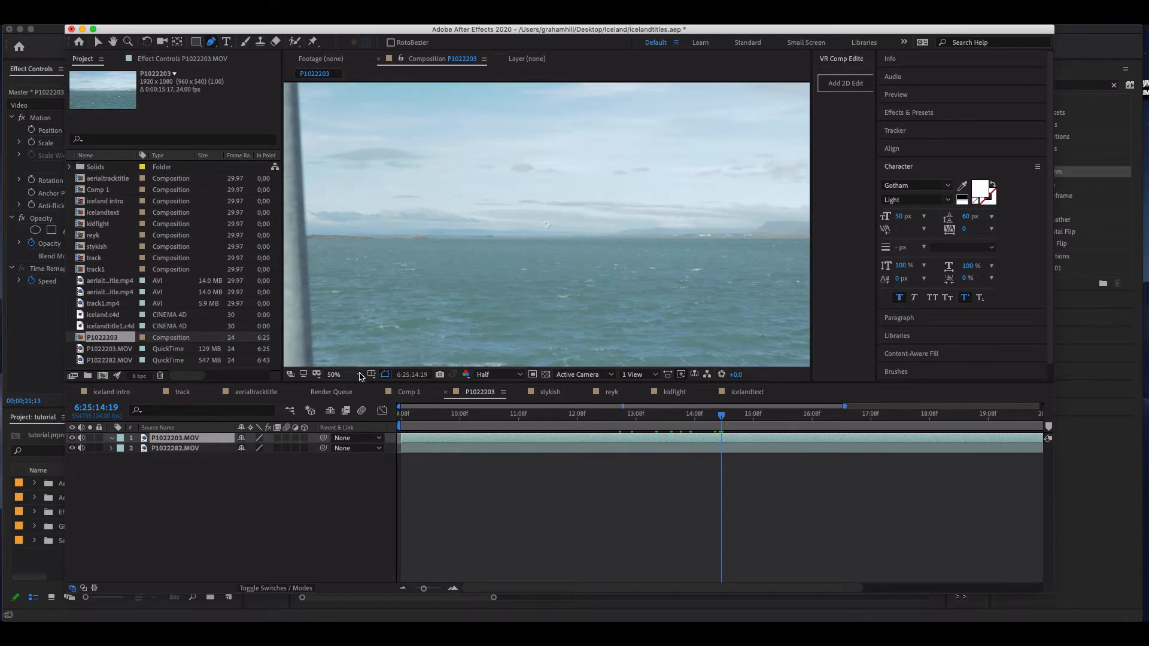
left_click(359, 375)
left_click(359, 388)
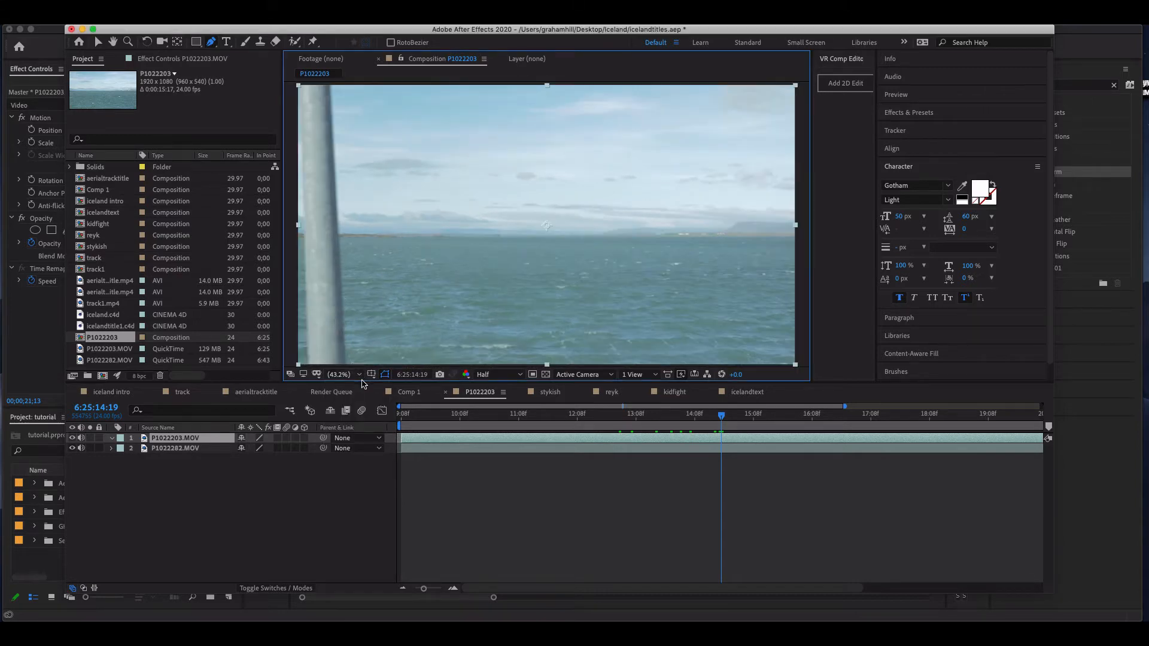
left_click(359, 375)
left_click(362, 407)
key("comma")
key("comma")
left_click(410, 313)
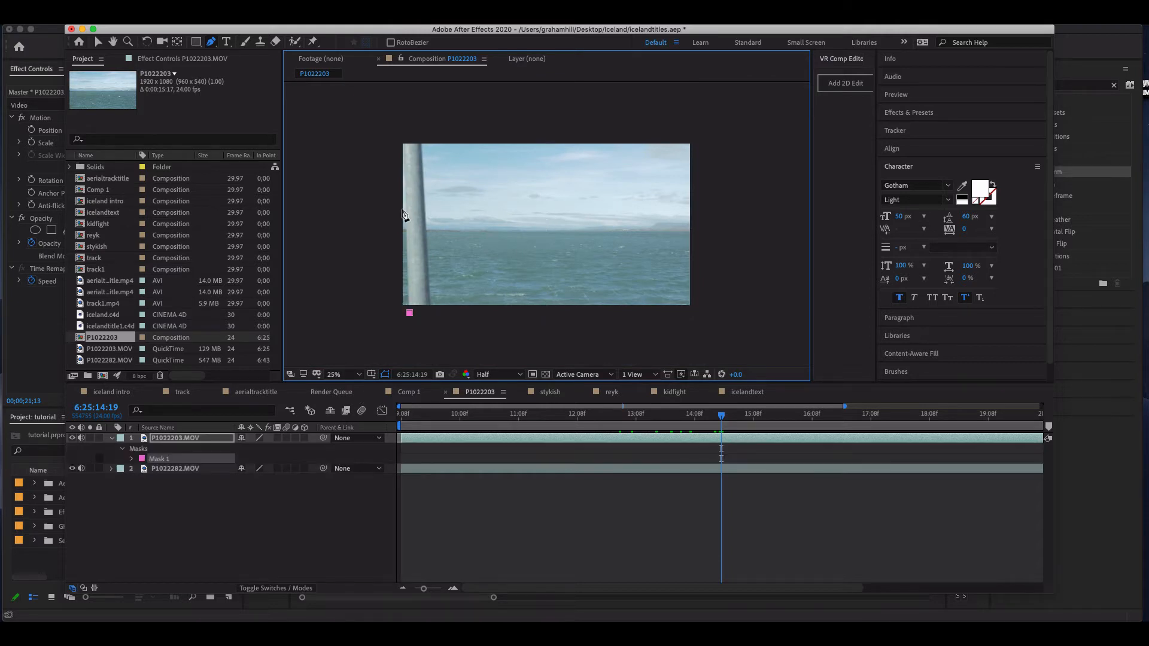
left_click(402, 129)
left_click(309, 127)
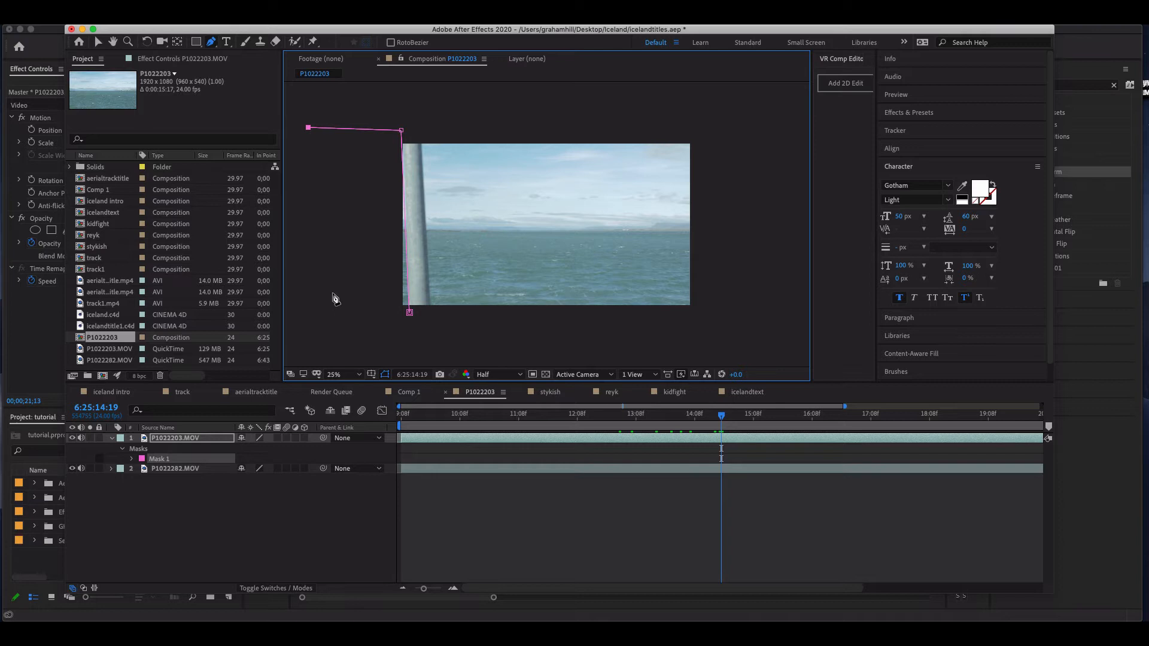
left_click(313, 316)
left_click(410, 312)
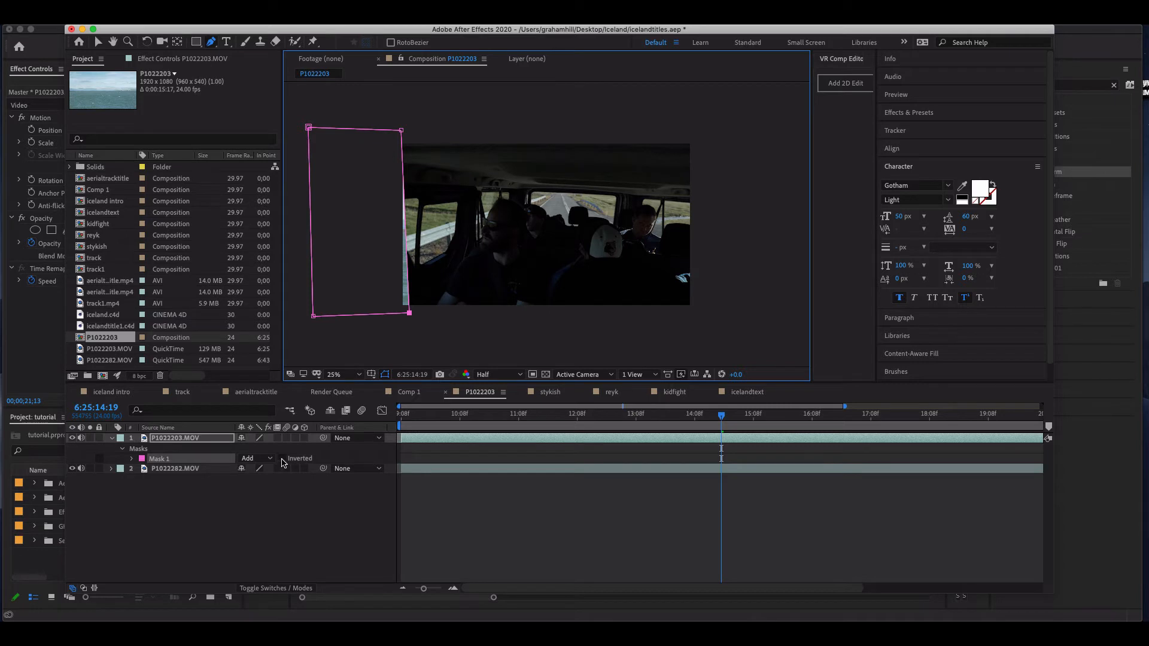
Step: Invert Mask 1 and start keyframing its Mask Path at 6:25:14:19
left_click(282, 458)
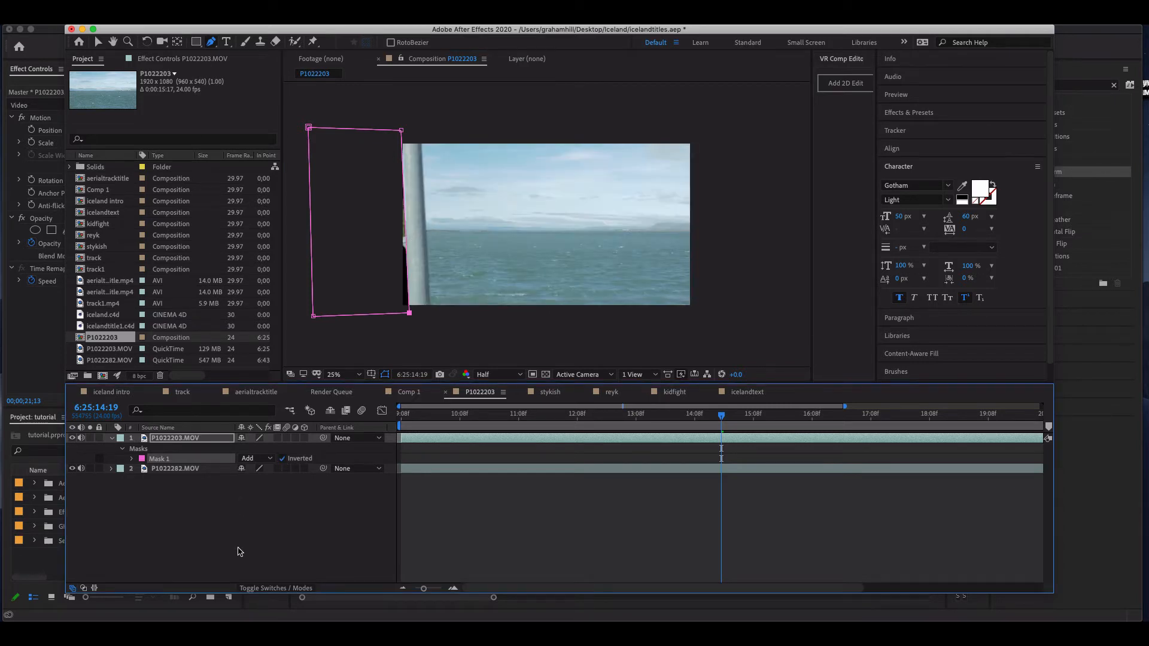
left_click(237, 524)
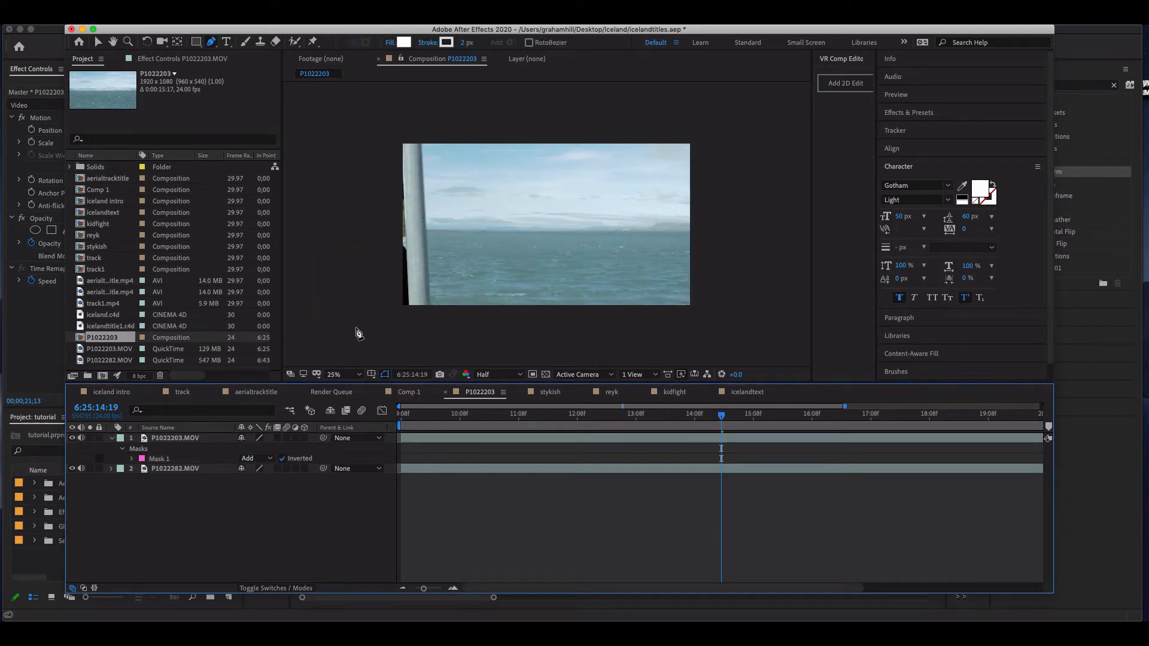
left_click(165, 459)
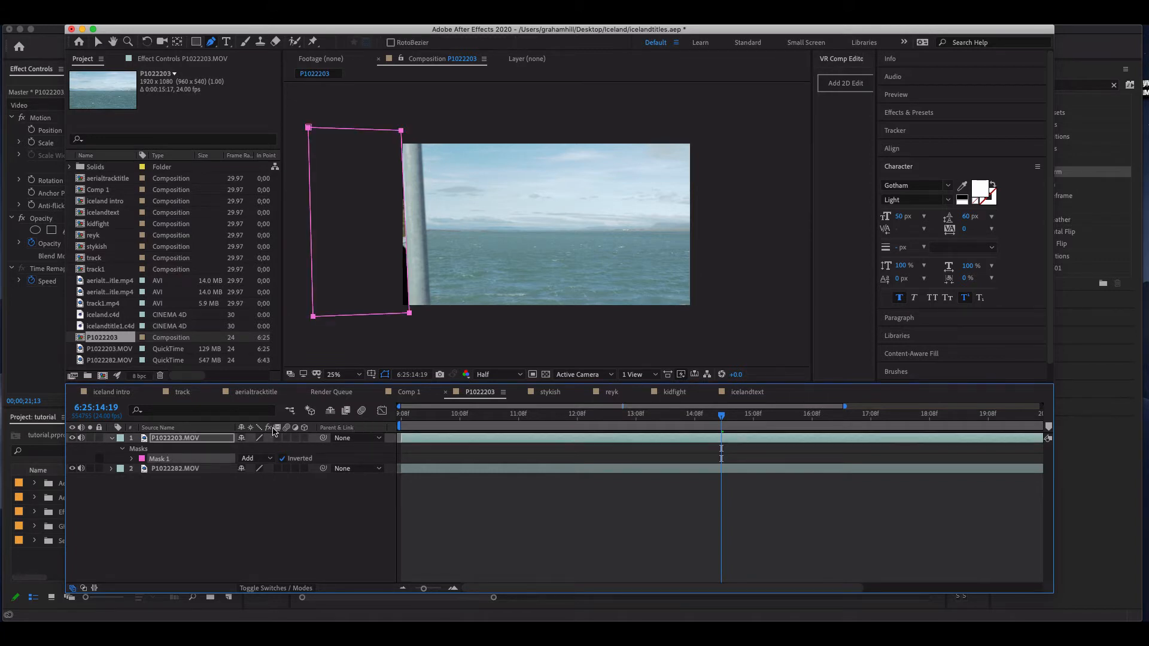
left_click(133, 459)
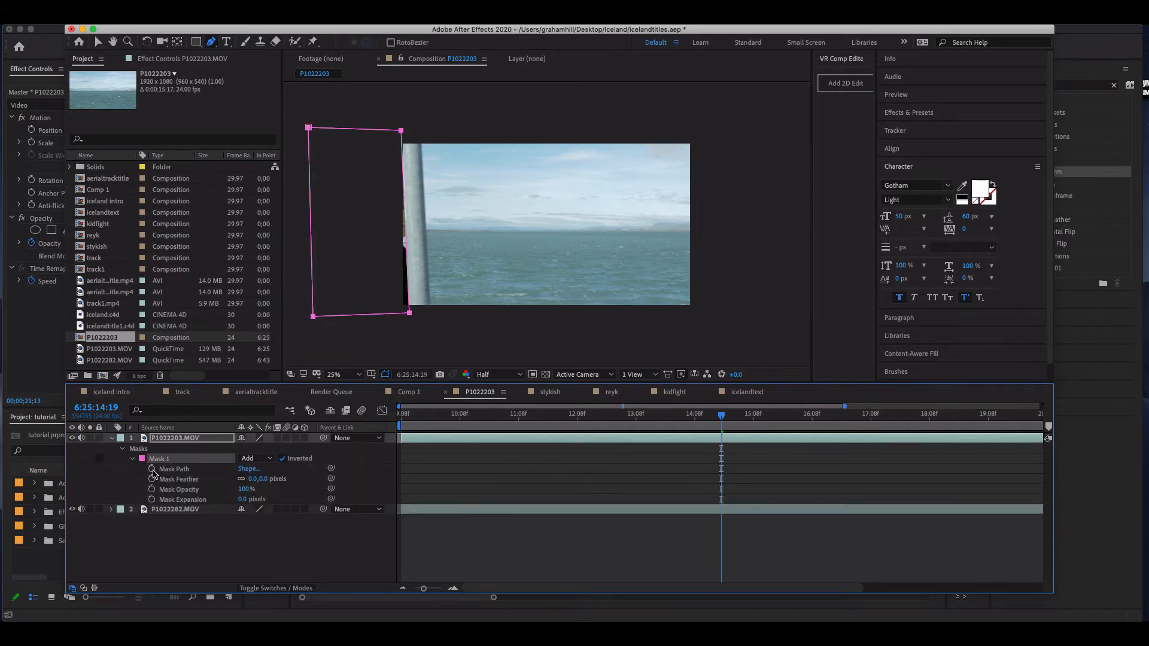
left_click(152, 471)
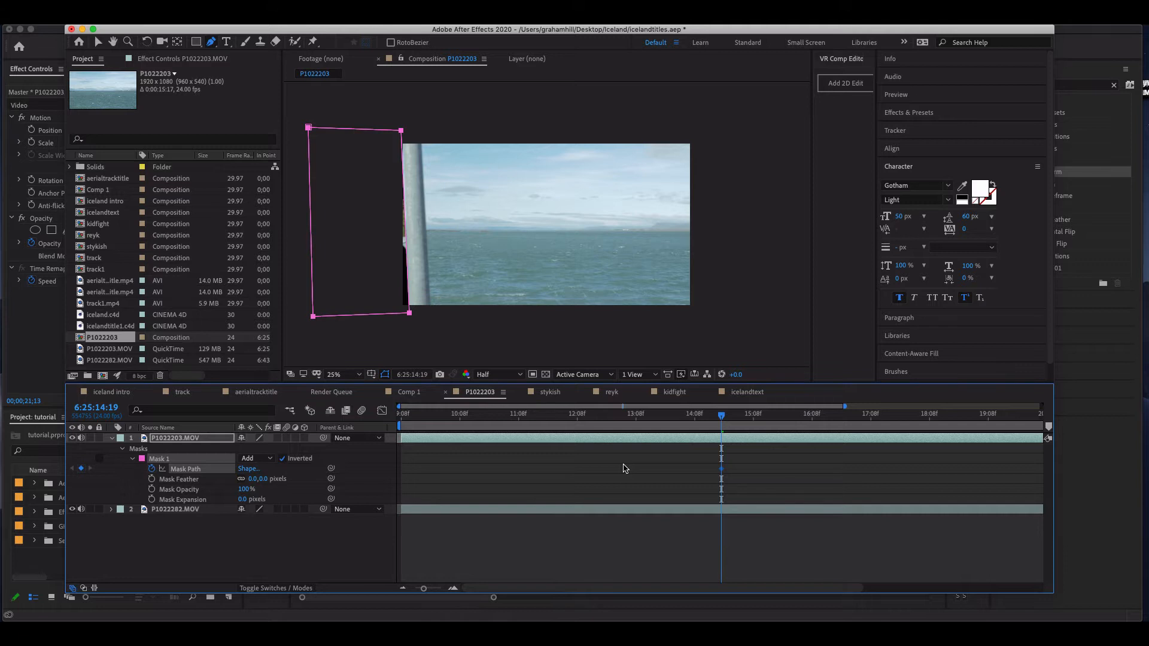
Step: Advance the current time frame by frame to 6:25:15:06, where the pole has left the frame
key("Page_Down")
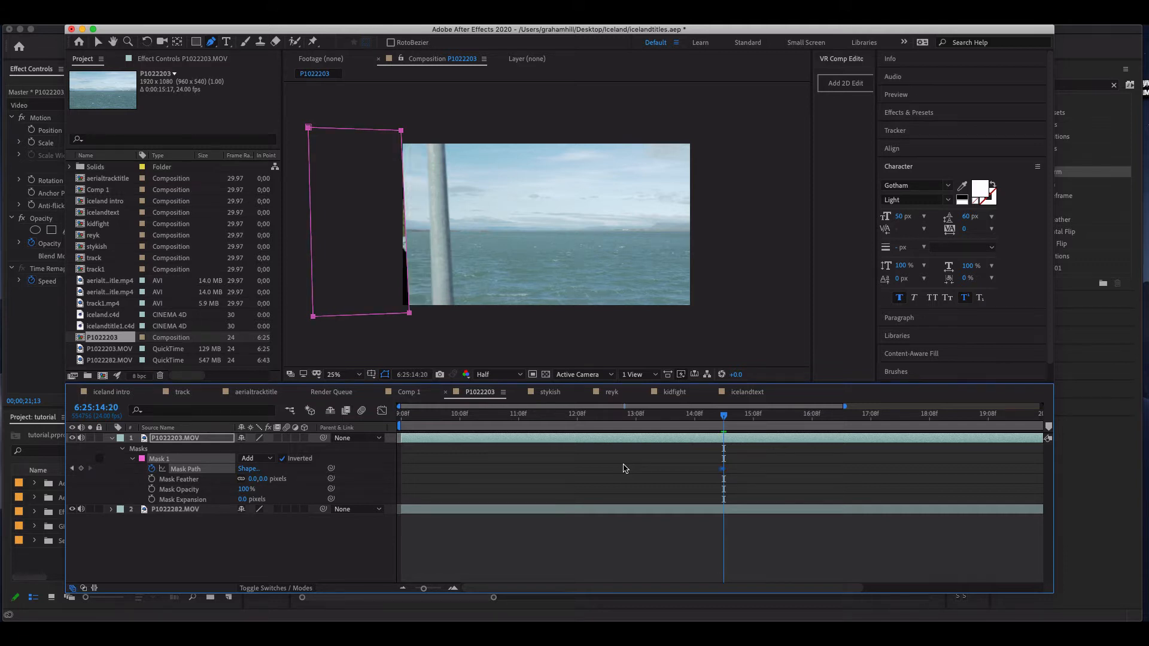
key("Page_Down")
key("Page_Down")
key("Page_Down")
key("Page_Down")
key("Page_Down")
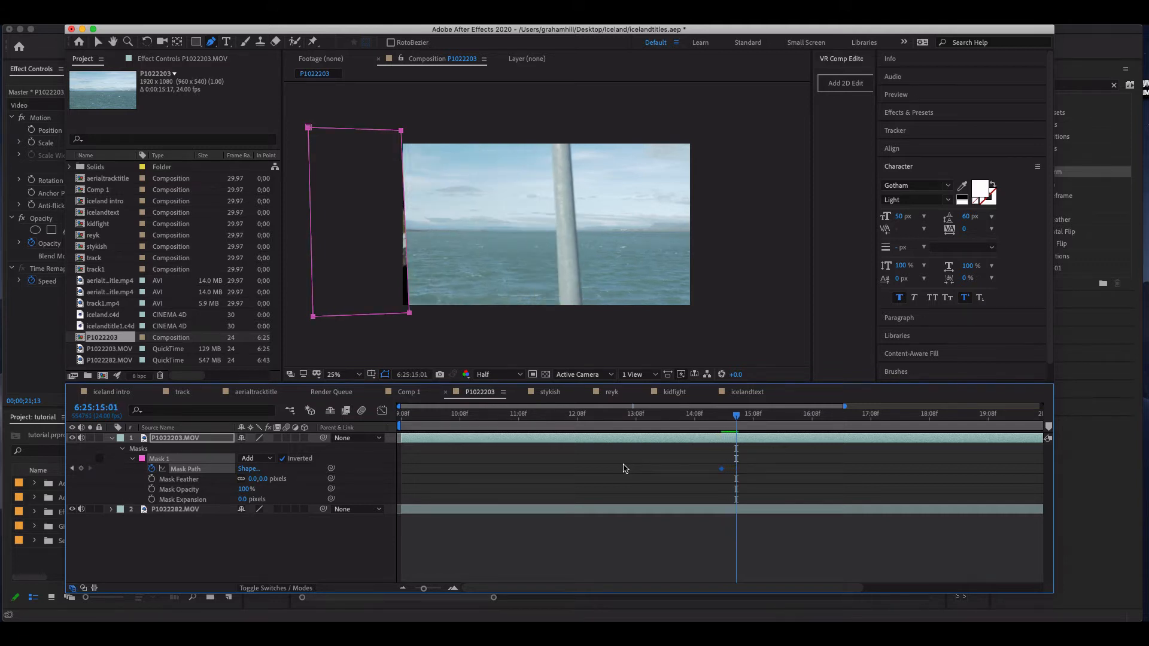
key("Page_Down")
key("Page_Down")
key("Page_Down")
key("Page_Down")
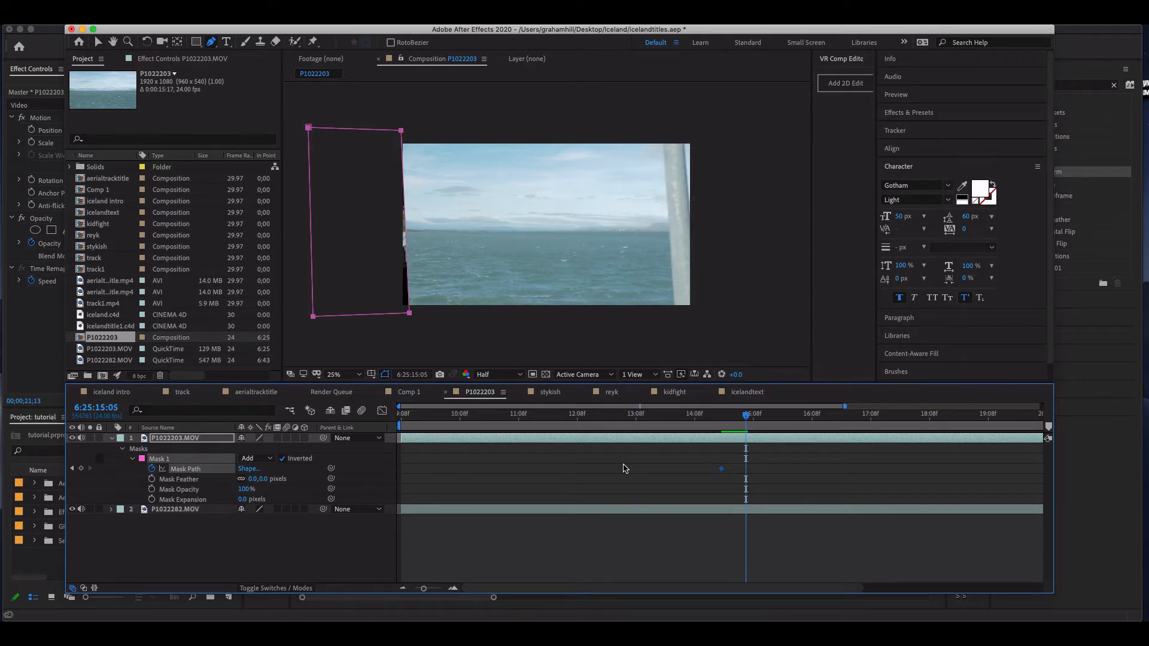
key("Page_Down")
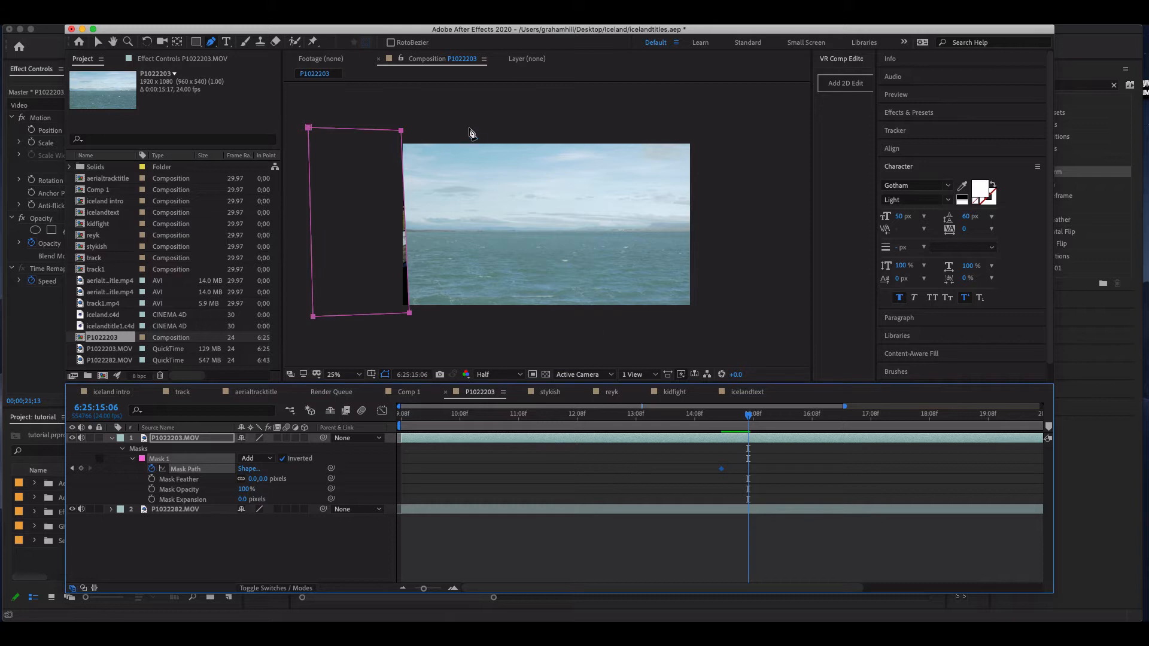
Step: Using the Selection tool, move Mask 1's two right-hand points just past the frame's right edge at 6:25:15:06
left_click(402, 132)
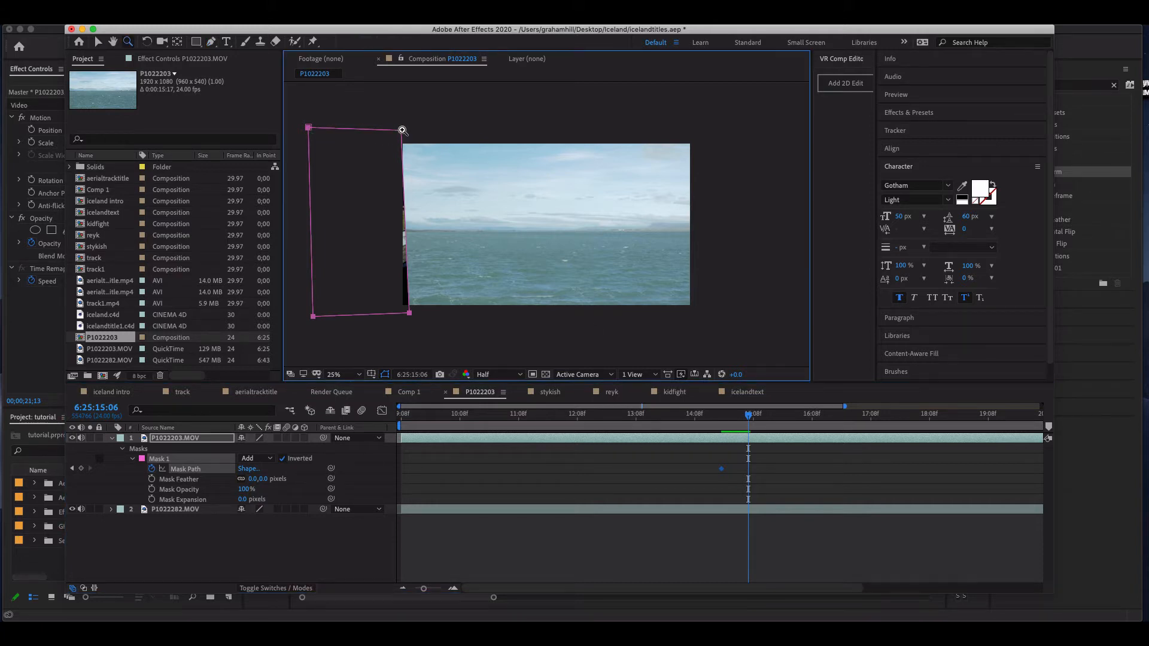
left_click(98, 42)
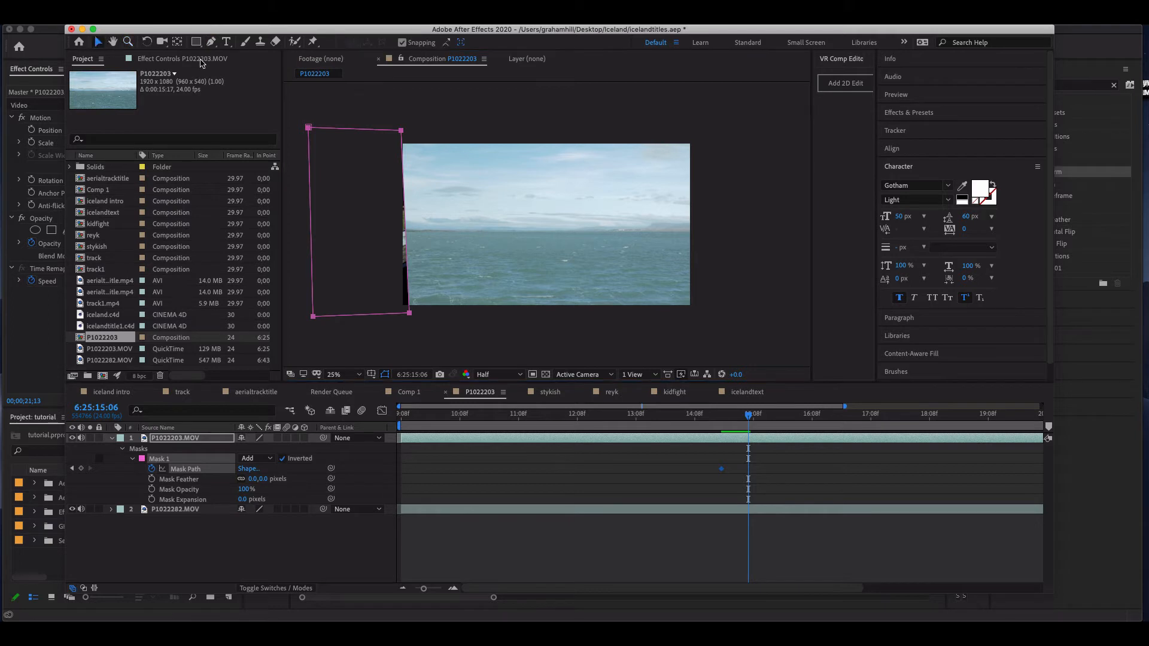
left_click(402, 130)
left_click_drag(402, 131, 689, 131)
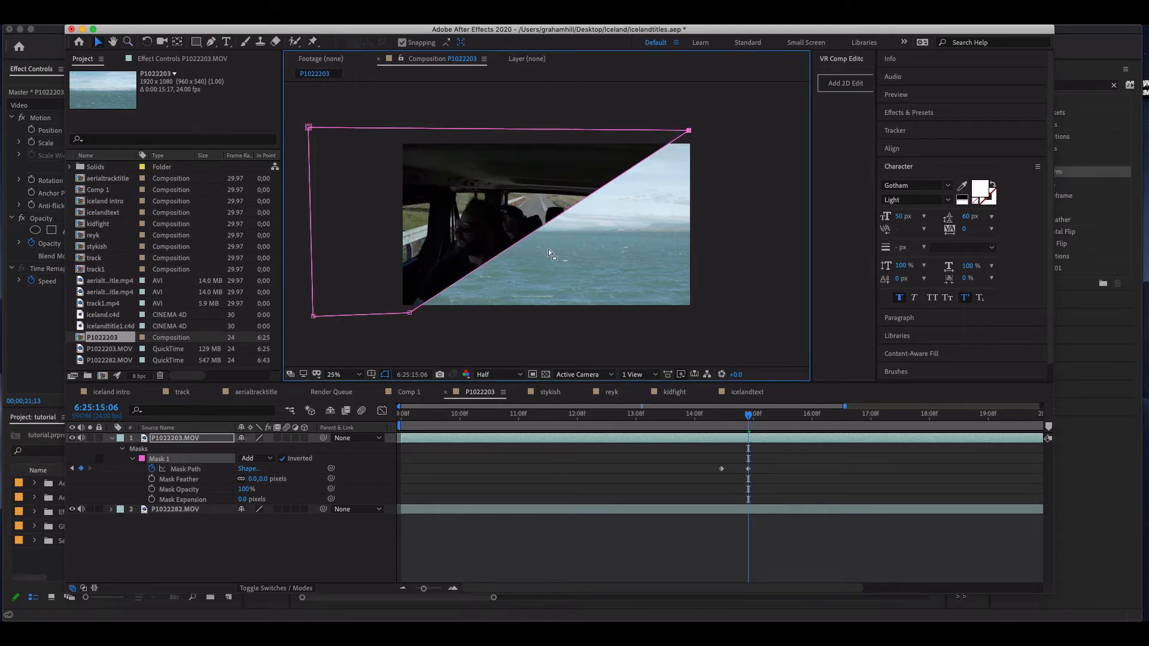
left_click_drag(411, 316, 701, 314)
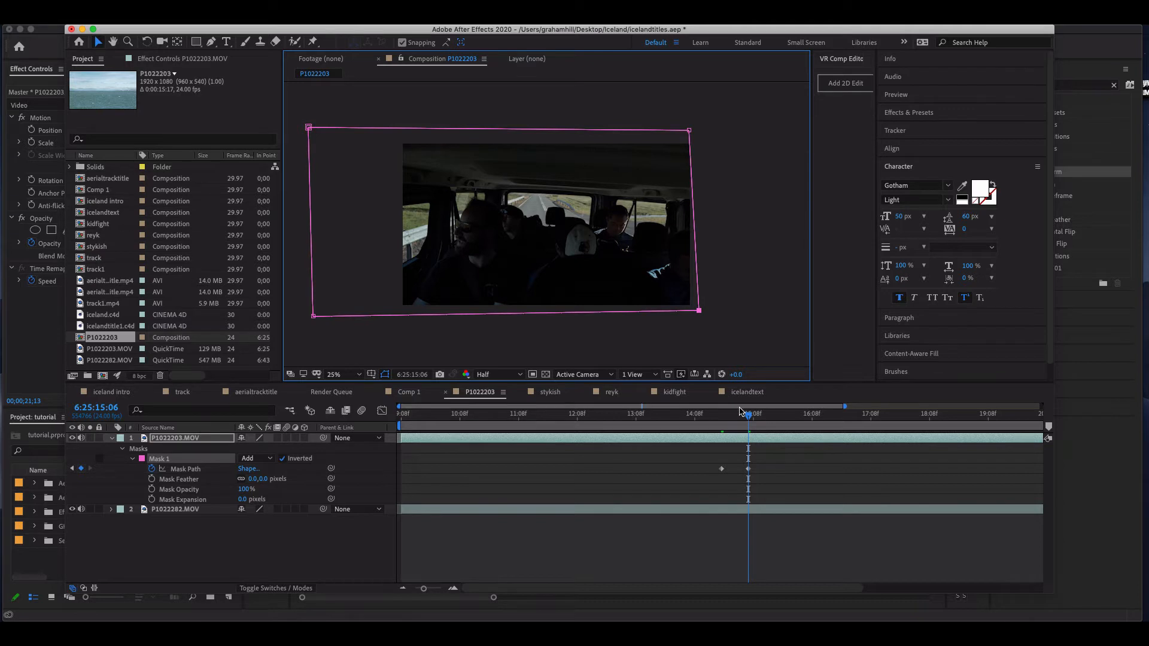
Step: Step back frame by frame from 6:25:15:06 to check how Mask 1's edge follows the pole
key("Page_Up")
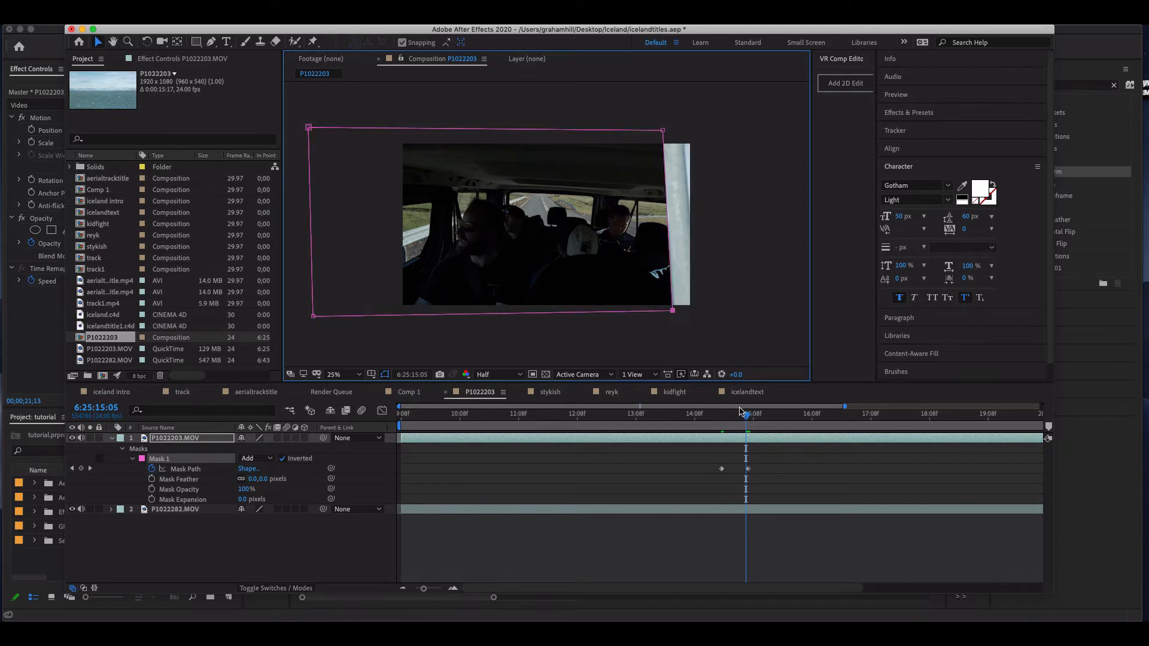
key("Page_Up")
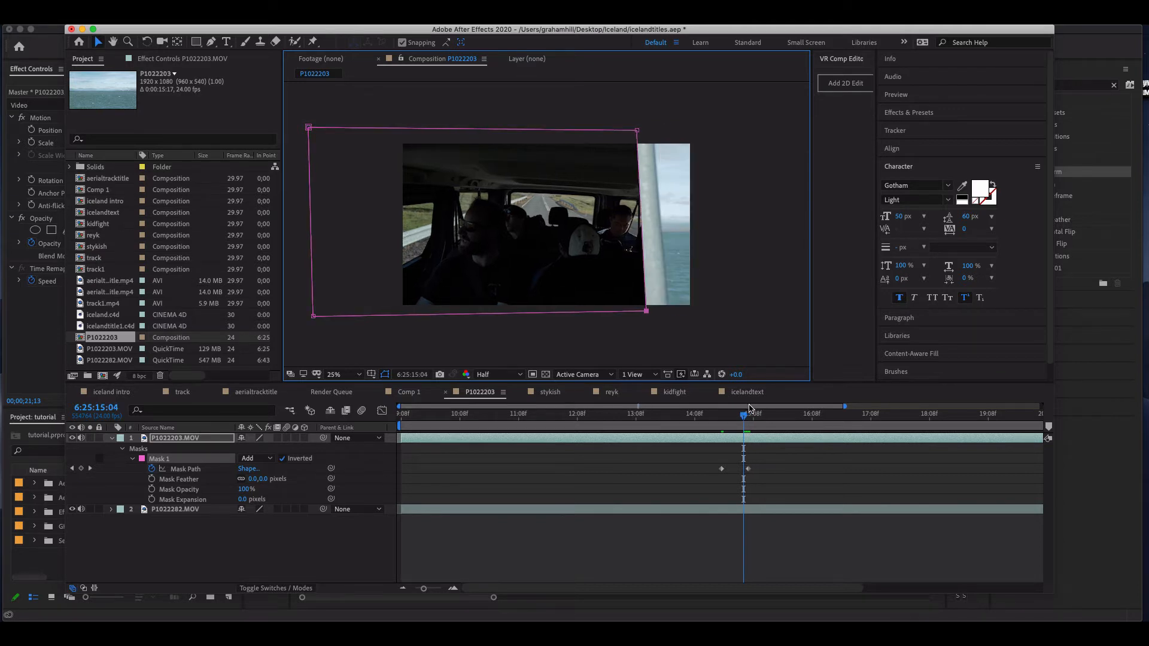
key("Page_Up")
key("Page_Up")
key("Page_Up")
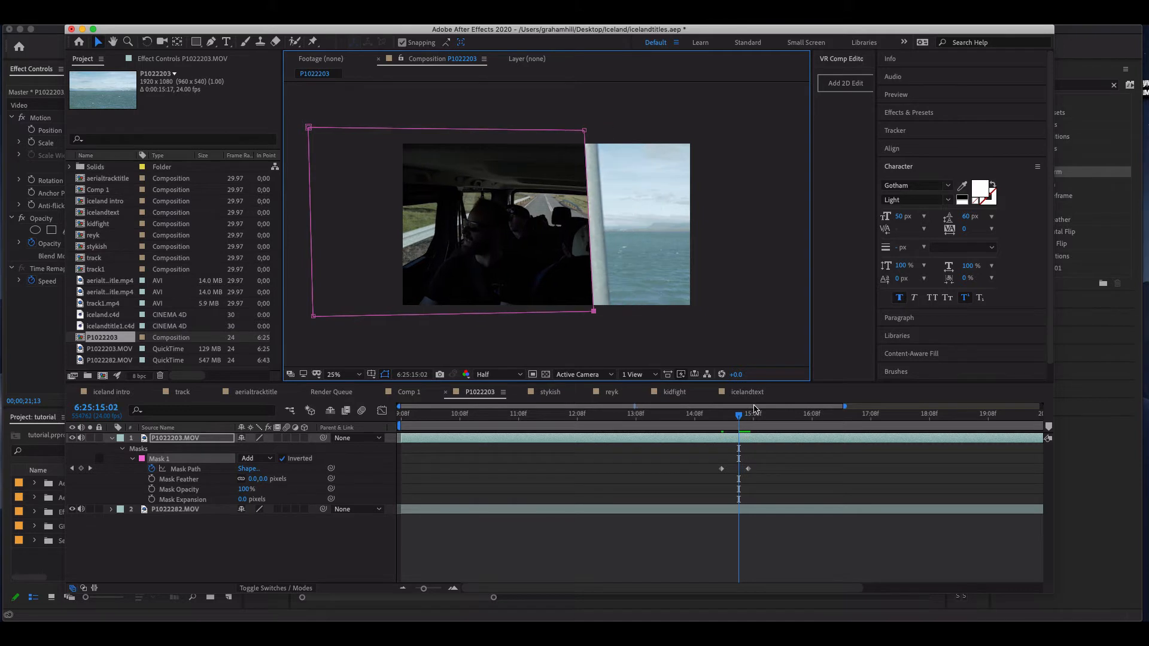
key("Page_Up")
key("Page_Up")
key("Page_Up")
key("Page_Up")
key("Page_Up")
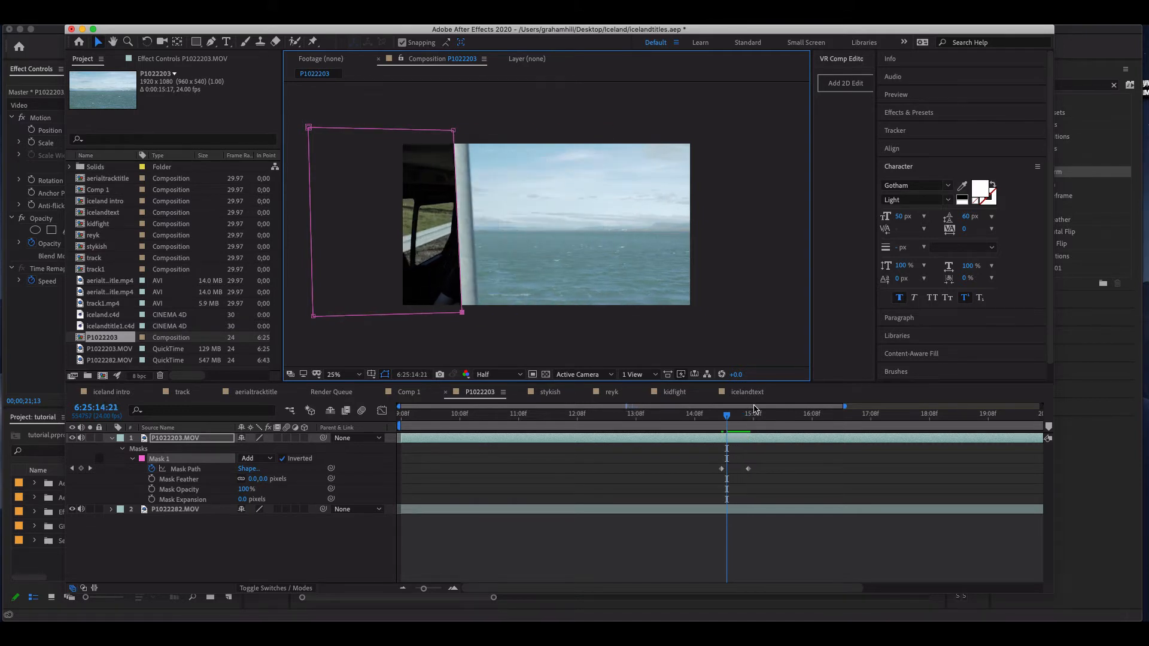
key("Page_Up")
Step: At 6:25:14:23, move Mask 1's two right-hand points onto the pole's left edge to keyframe the corrected path
key("Page_Down")
key("Page_Down")
key("Page_Down")
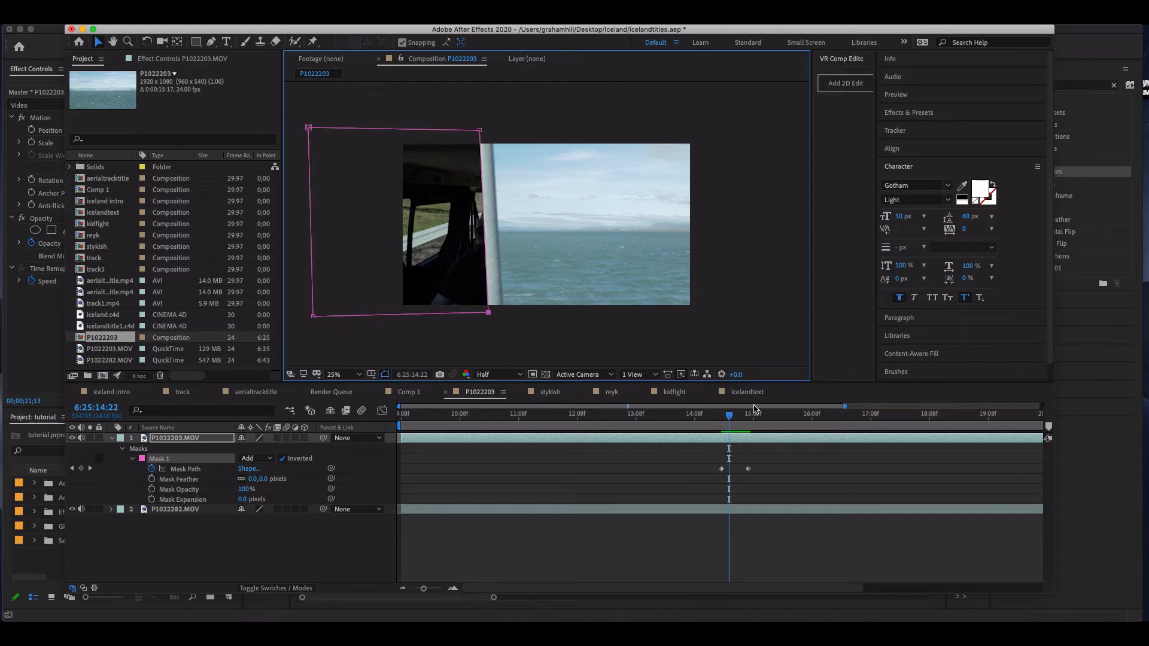
key("Page_Down")
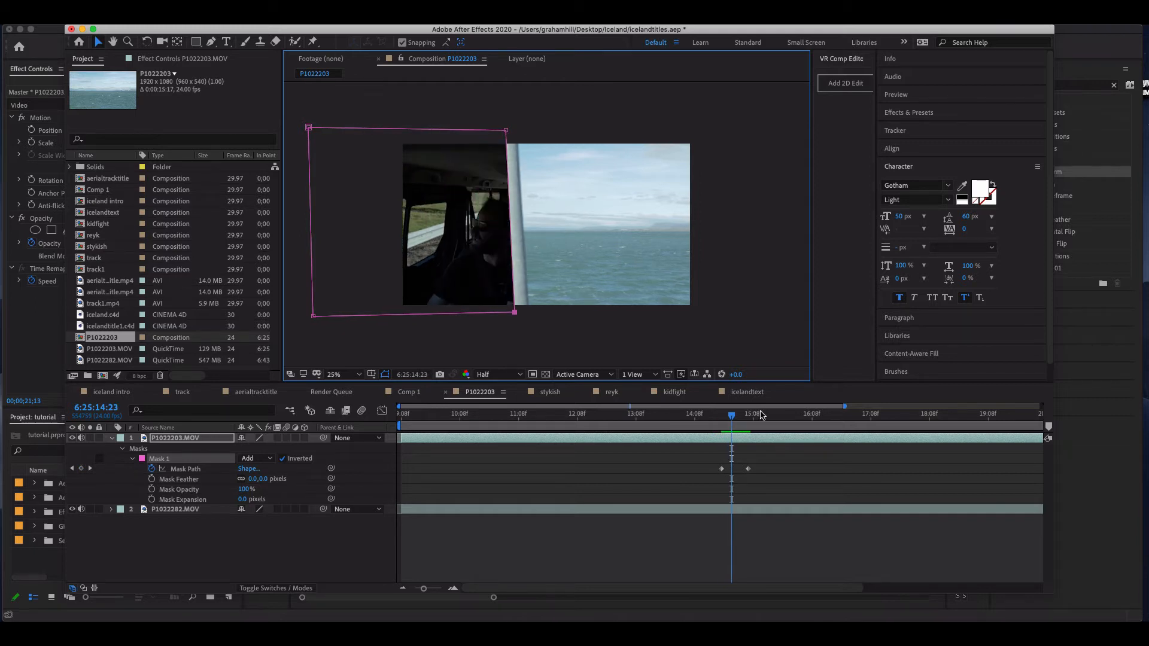
left_click_drag(506, 129, 500, 132)
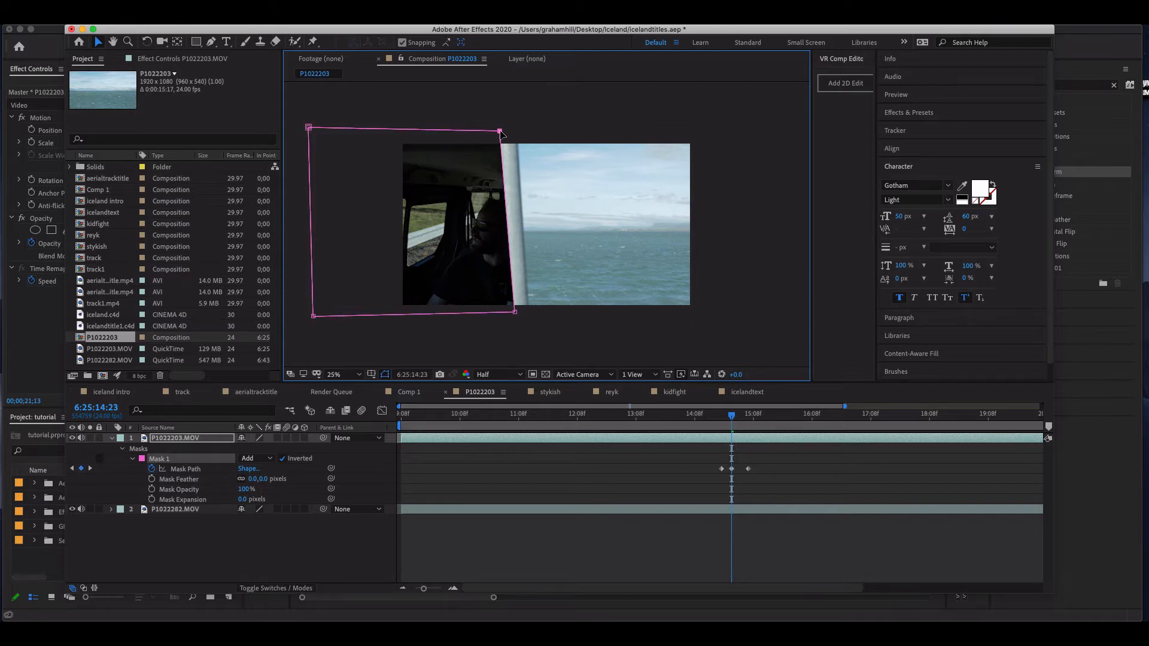
left_click_drag(515, 312, 508, 313)
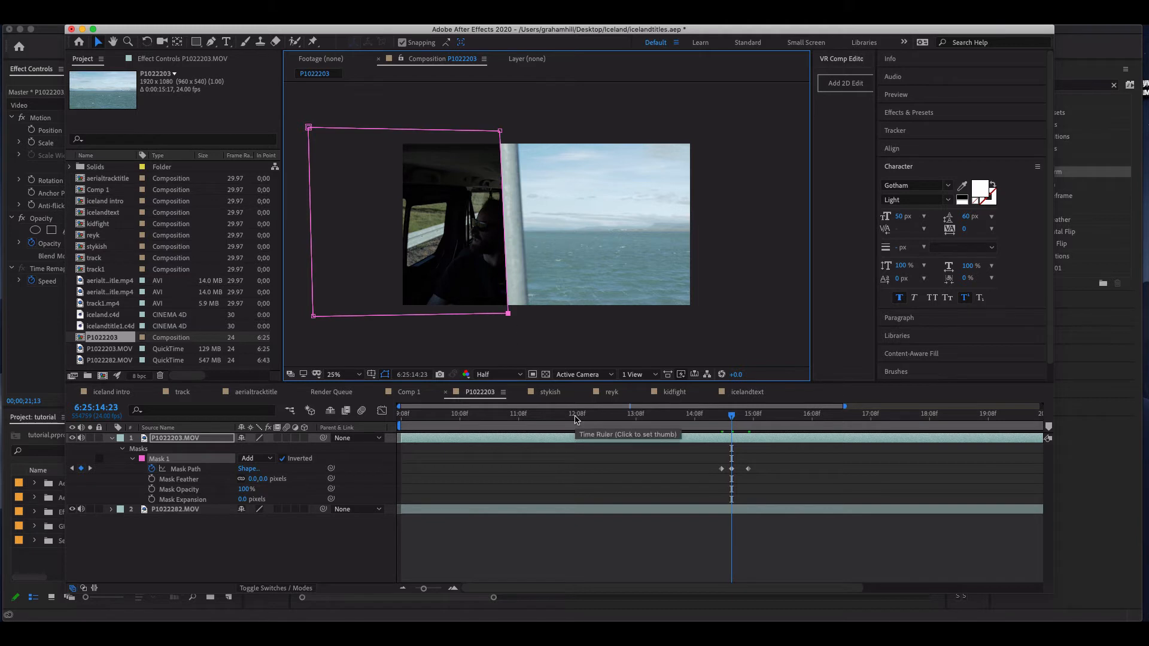
Step: Step forward to 6:25:15:06 and back to 6:25:14:19, checking the mask edge against the pole on each frame
key("Page_Down")
key("Page_Down")
key("Page_Down")
key("Page_Down")
key("Page_Down")
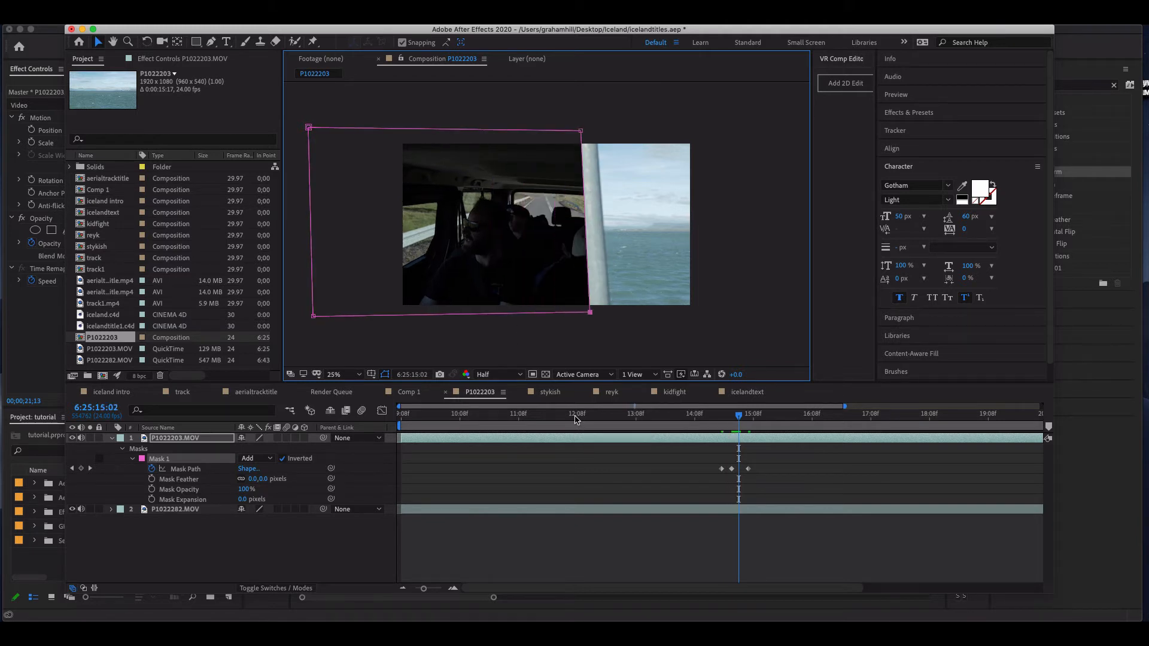
key("Page_Down")
key("Page_Down")
key("Page_Down")
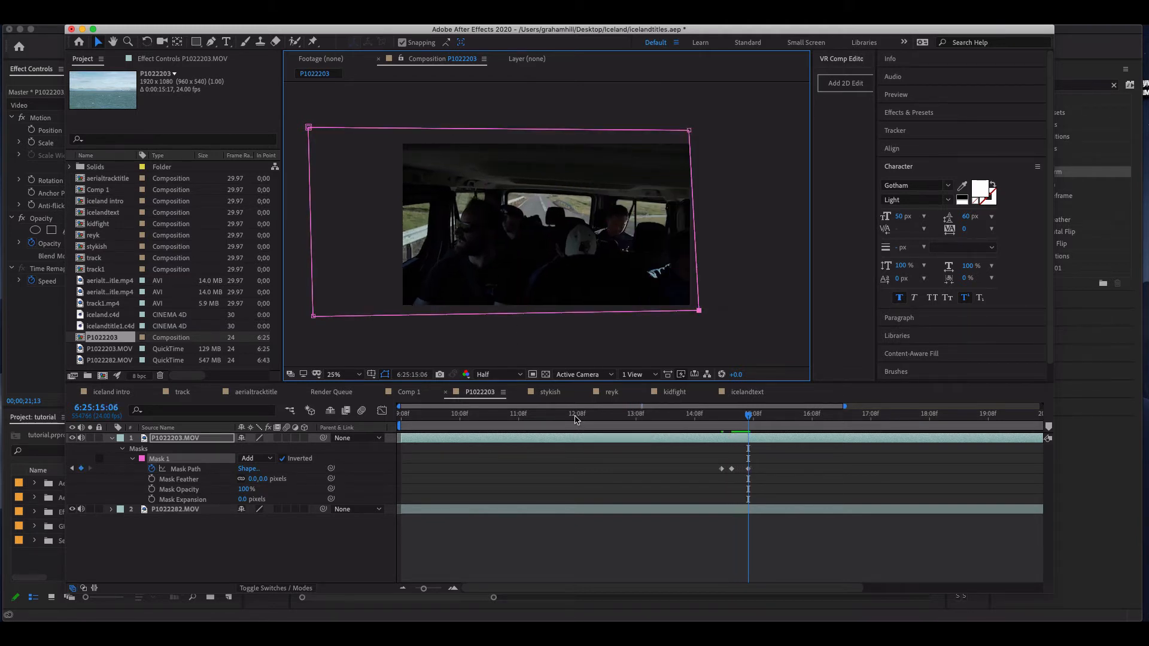
key("Page_Up")
key("Page_Up")
key("Page_Up")
key("Page_Up")
key("Page_Up")
key("Page_Up")
key("Page_Up")
key("Page_Up")
key("Page_Up")
key("Page_Up")
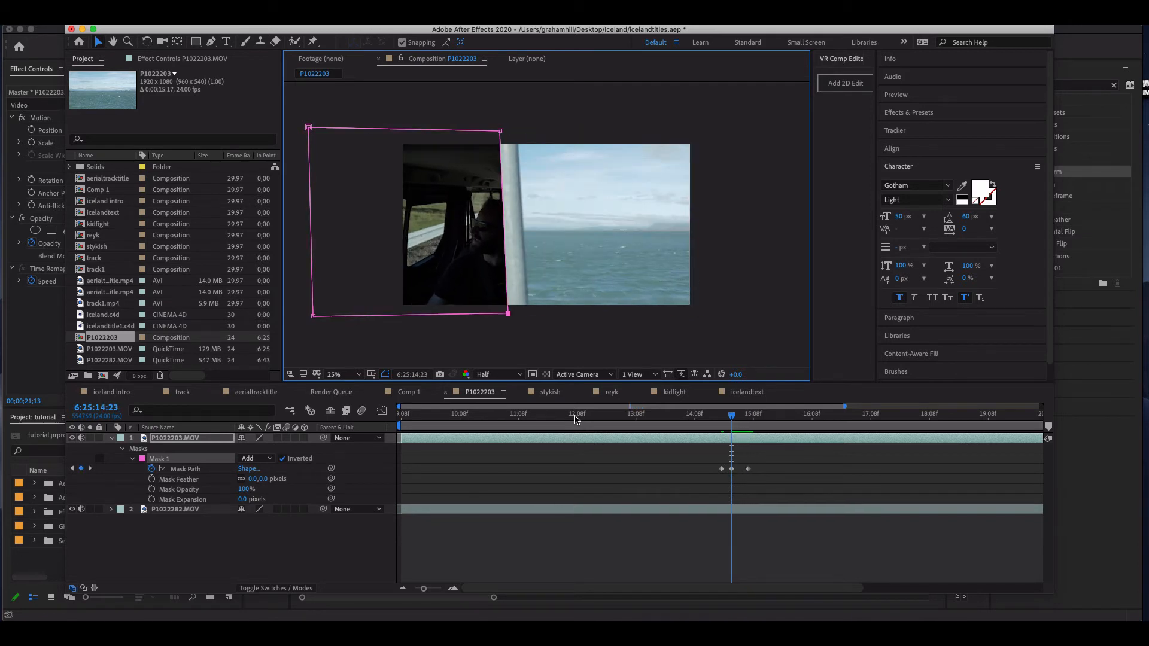
key("Page_Up")
key("Page_Up")
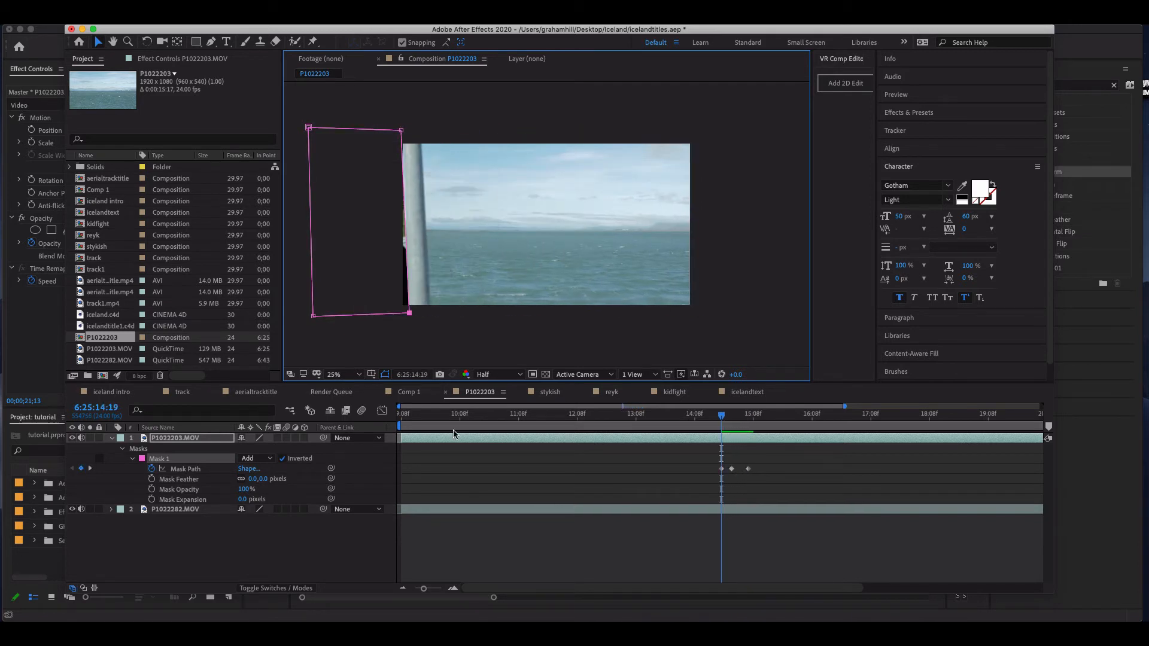
Step: Deselect the mask, switch to Premiere Pro and check the linked P1022203 clip at 00;00;19;15 in the youtube sequence
left_click(333, 537)
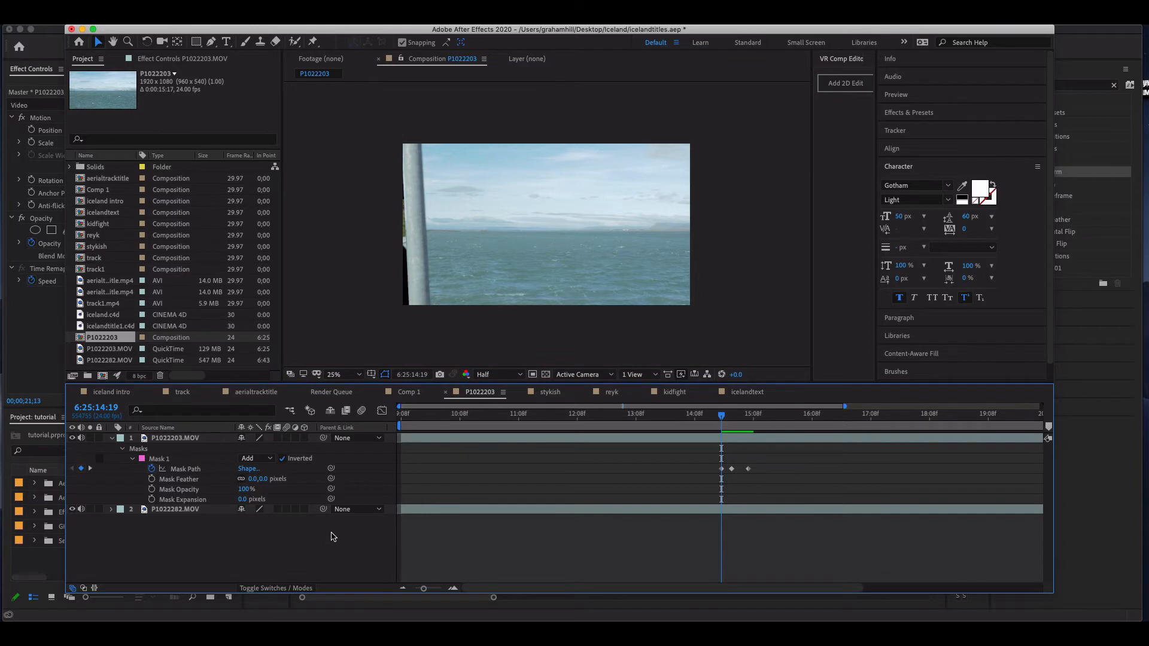
left_click(166, 437)
left_click(33, 28)
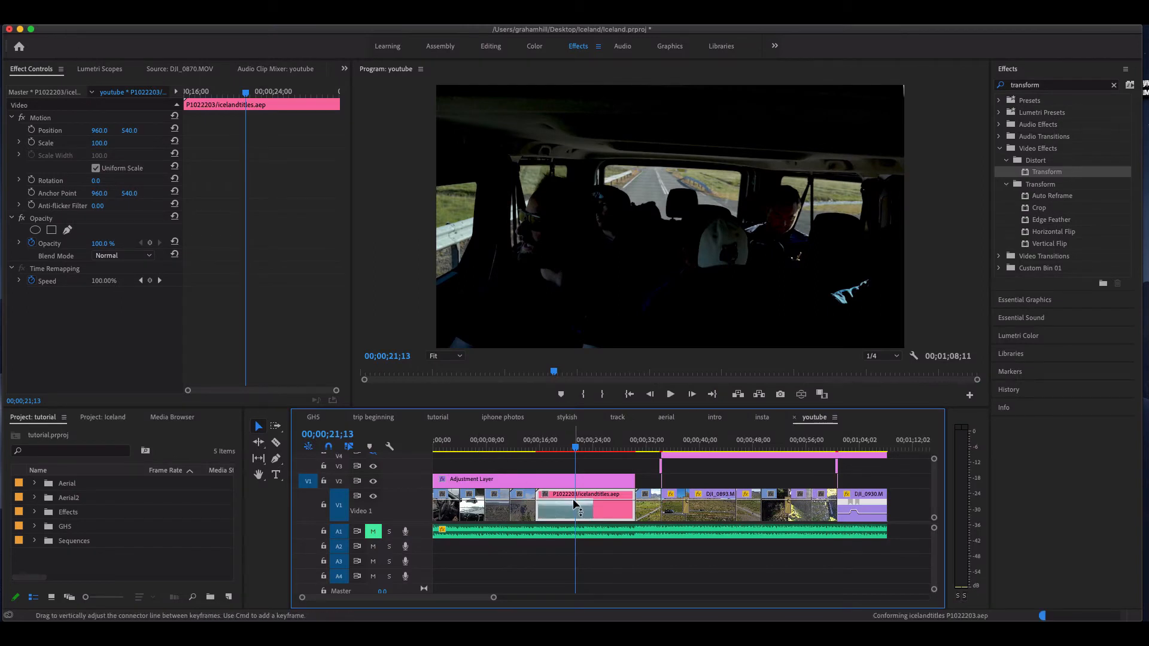
left_click(563, 448)
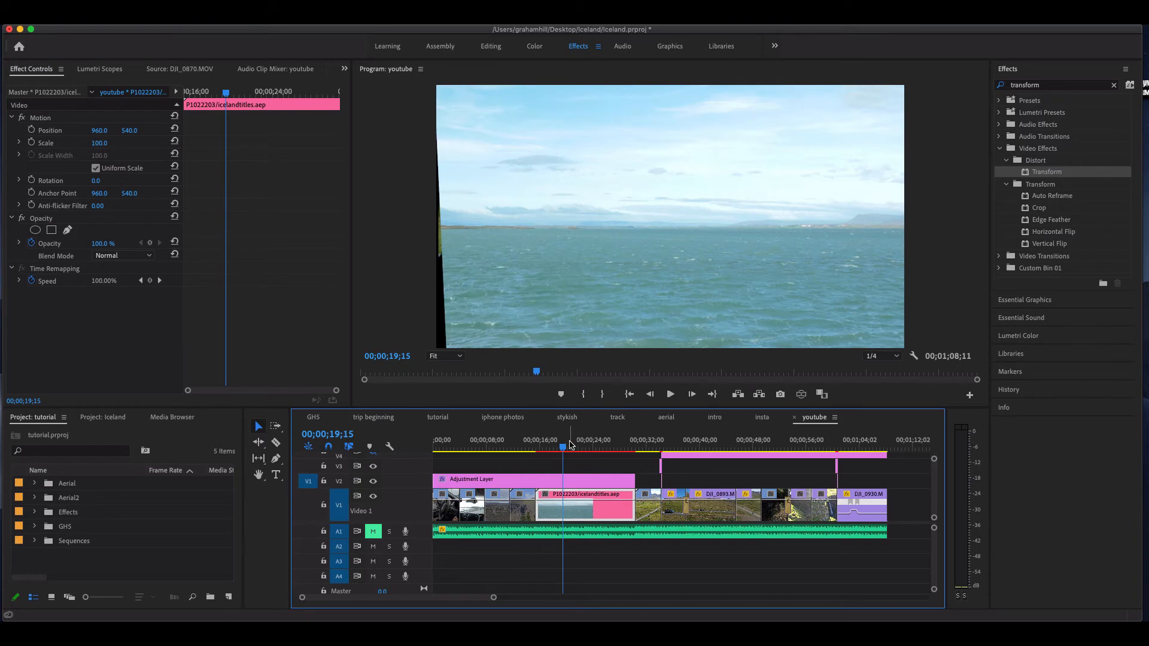
scroll(570, 443, "down", 5)
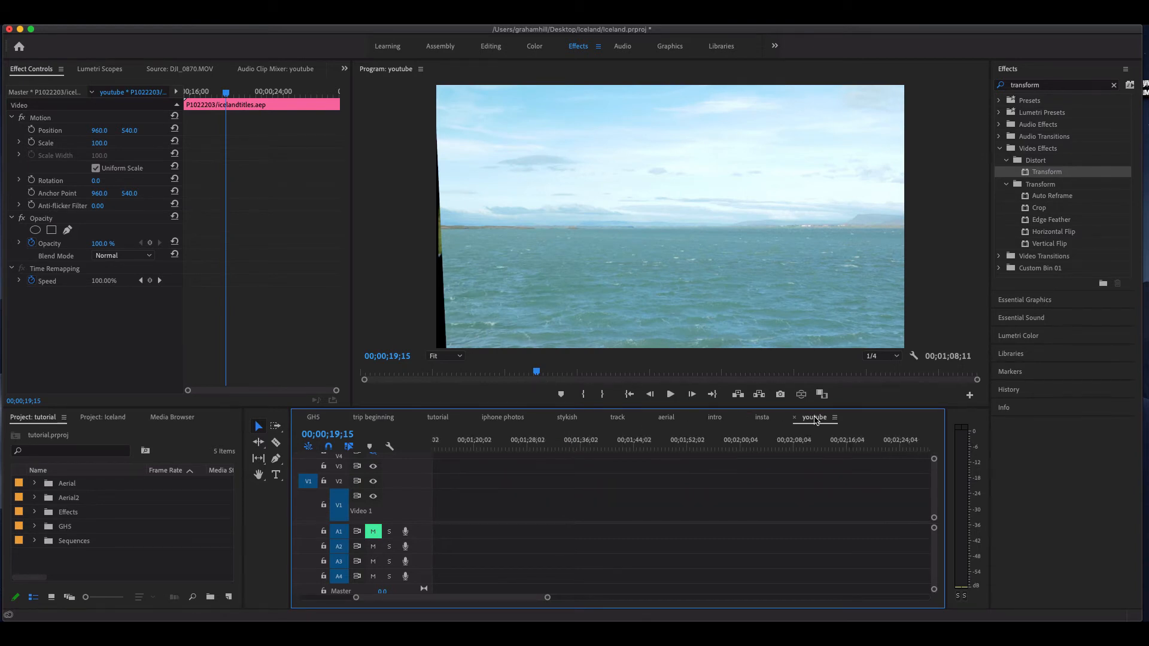
left_click_drag(441, 599, 388, 600)
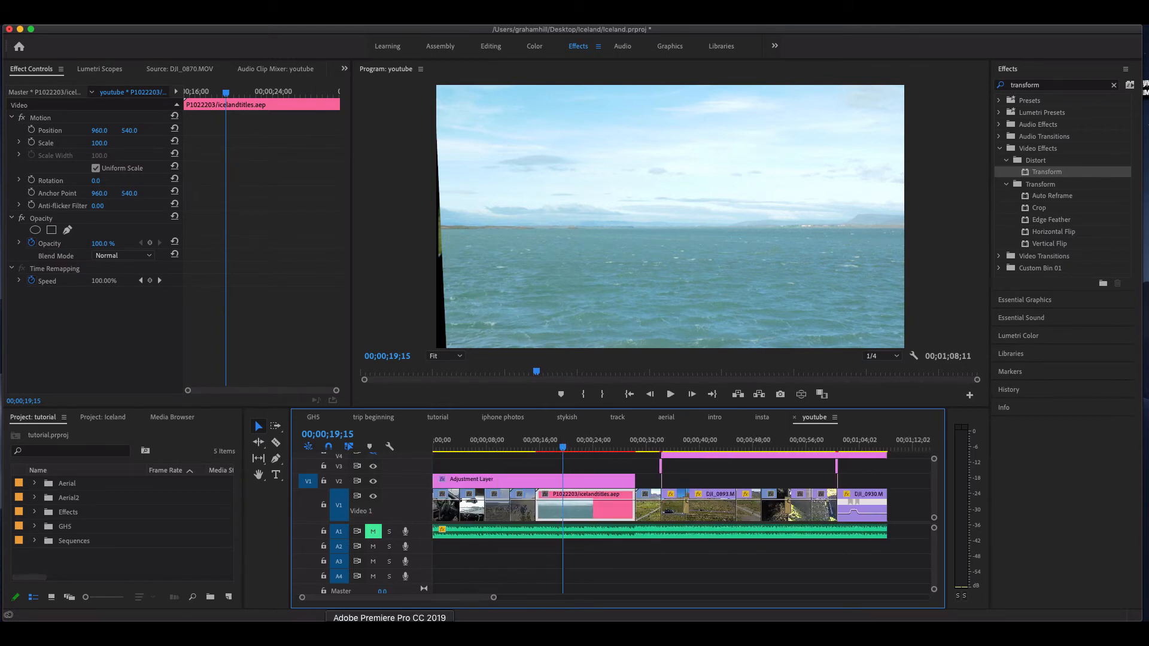
Step: Switch back to After Effects and, at 6:25:14:18, move the whole Mask 1 path left until it clears the frame
left_click(358, 637)
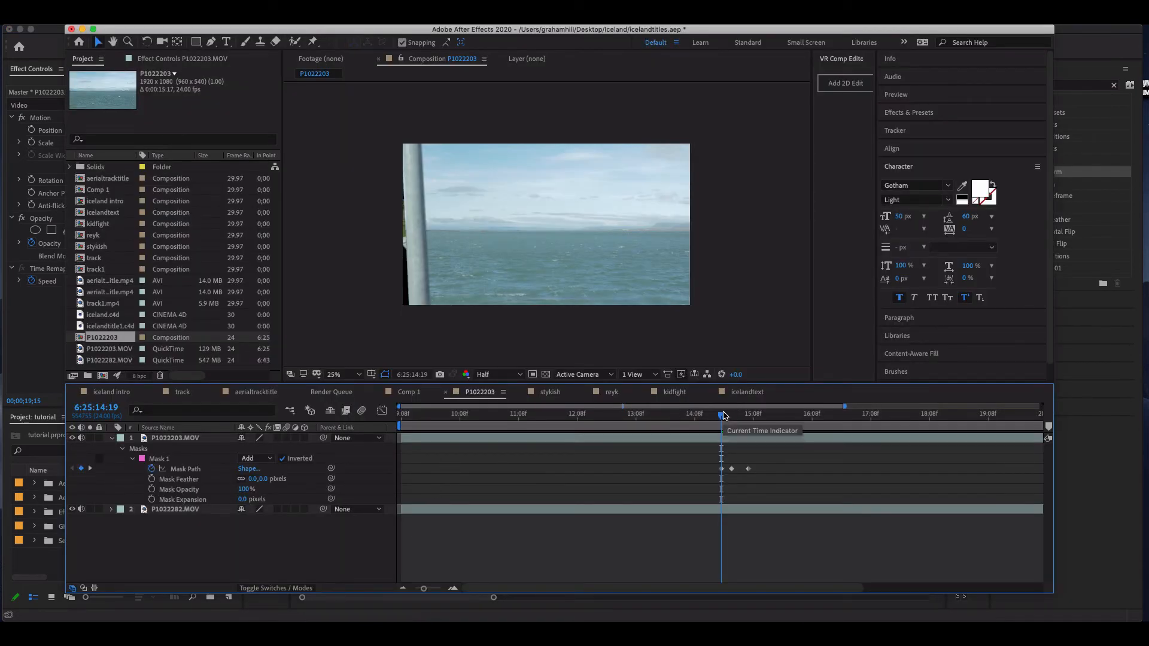
key("equal")
key("equal")
left_click_drag(723, 417, 713, 421)
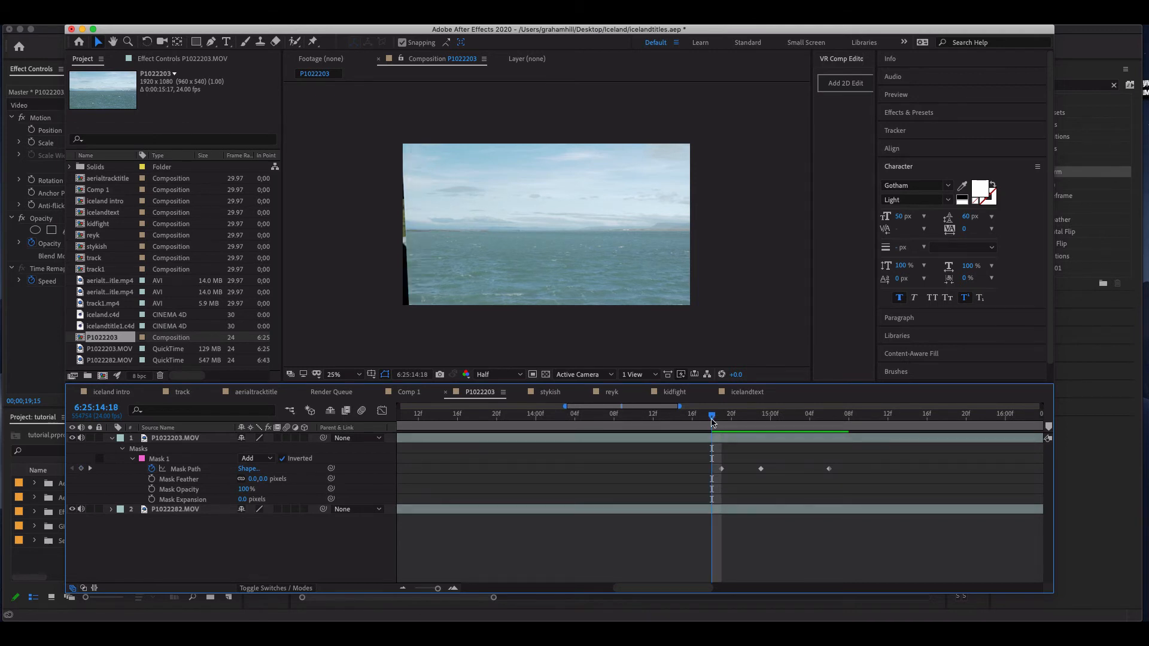
left_click(195, 471)
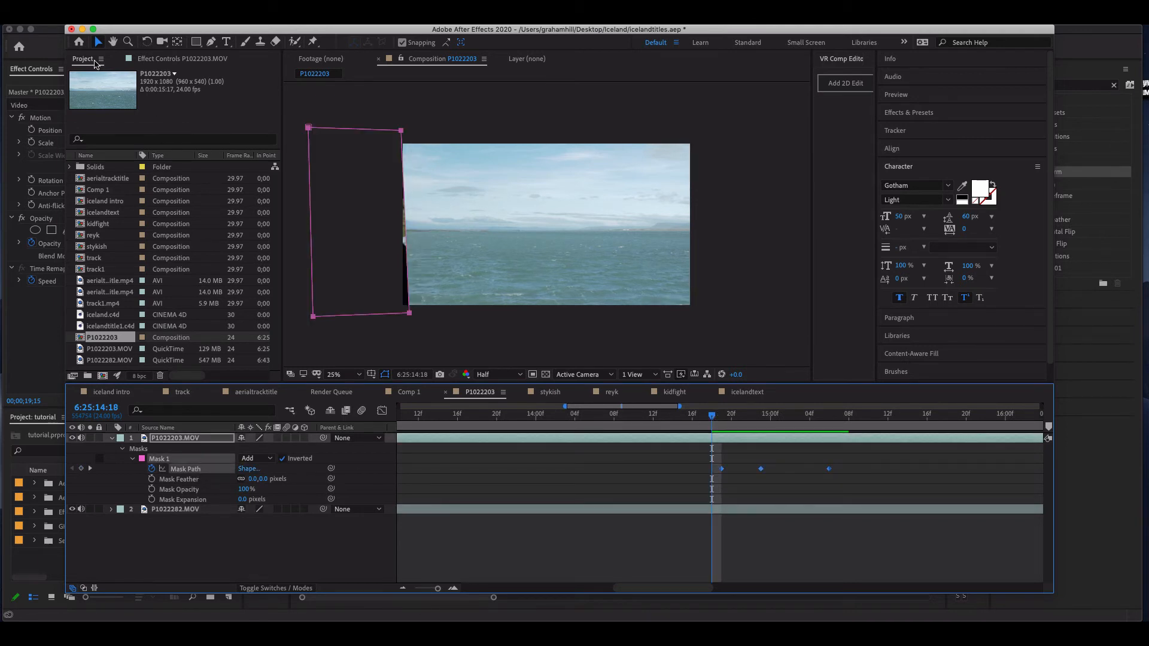
left_click_drag(401, 133, 393, 134)
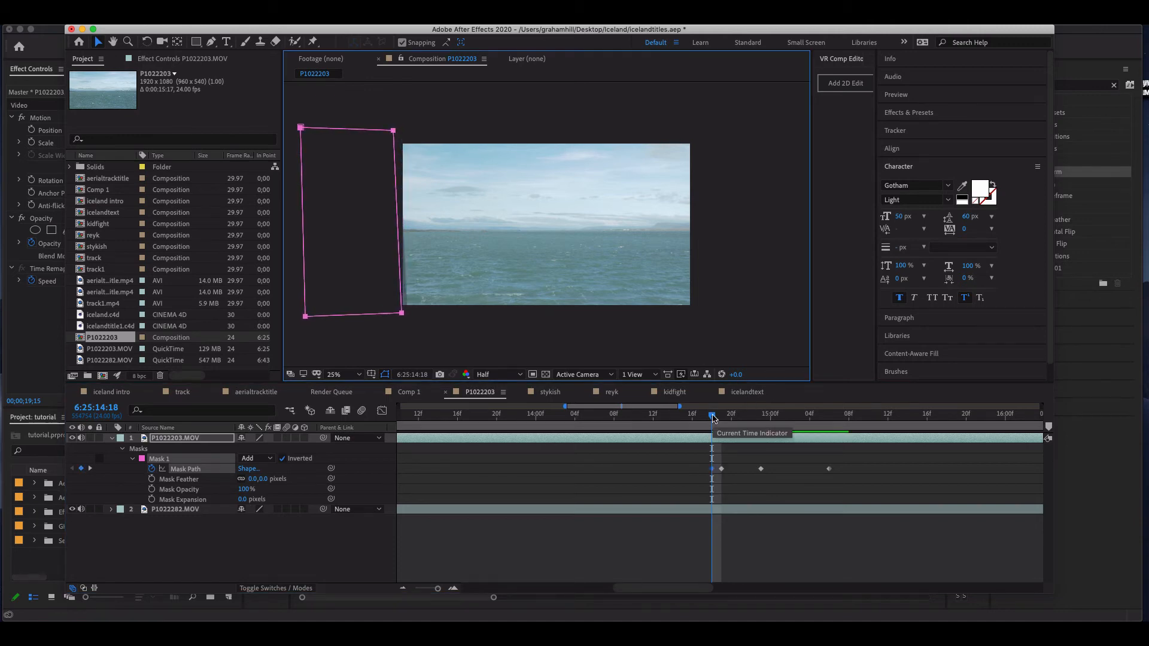
Step: Step forward from 6:25:14:18 to 6:25:15:01 to check the mask's movement with the pole
key("Page_Down")
key("Page_Down")
key("Page_Down")
key("Page_Down")
key("Page_Down")
key("Page_Down")
key("Page_Down")
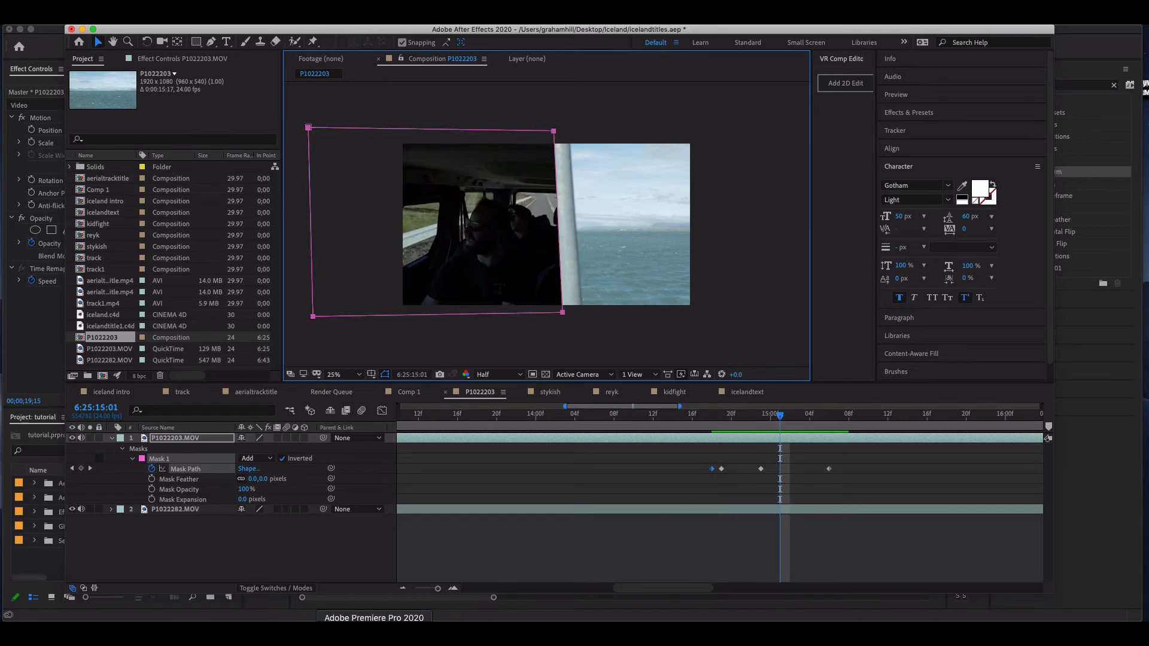
Step: Switch to Premiere Pro and step through the linked clip from 00;00;19;15 to 00;00;20;29 to check the transition
left_click(374, 634)
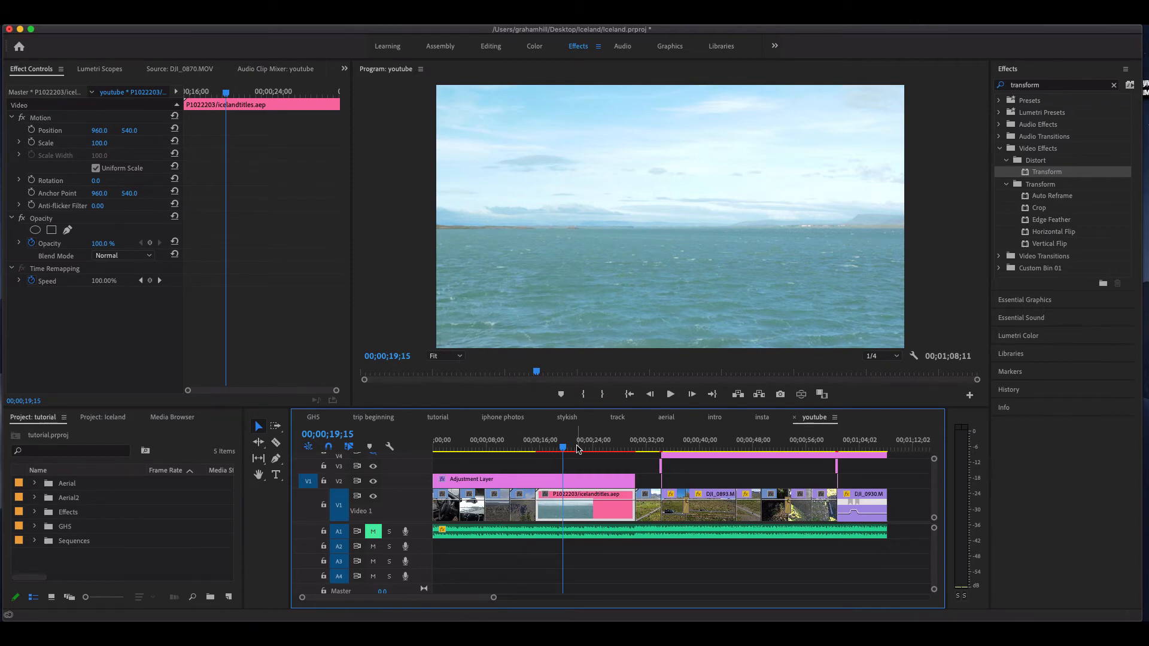
key("Right")
key("Right")
key("Right")
key("Right")
key("Right")
key("Right")
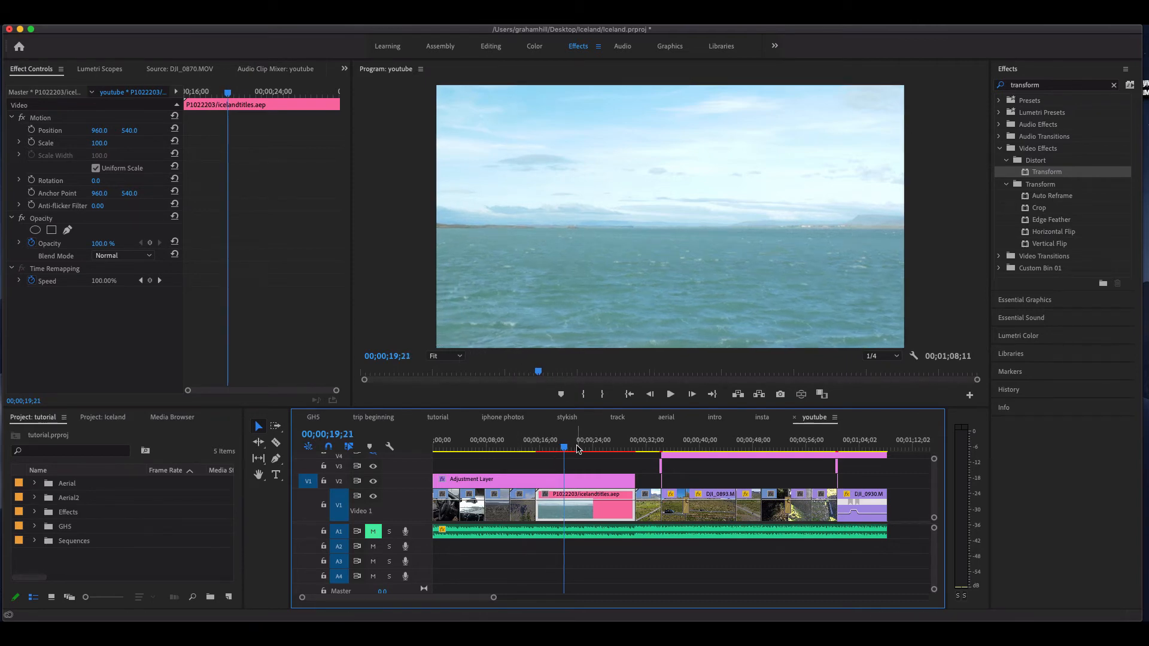
key("Right")
key("Right")
key("Right")
key("Right")
key("Right")
key("Right")
key("Right")
key("Right")
key("Right")
key("Right")
key("Right")
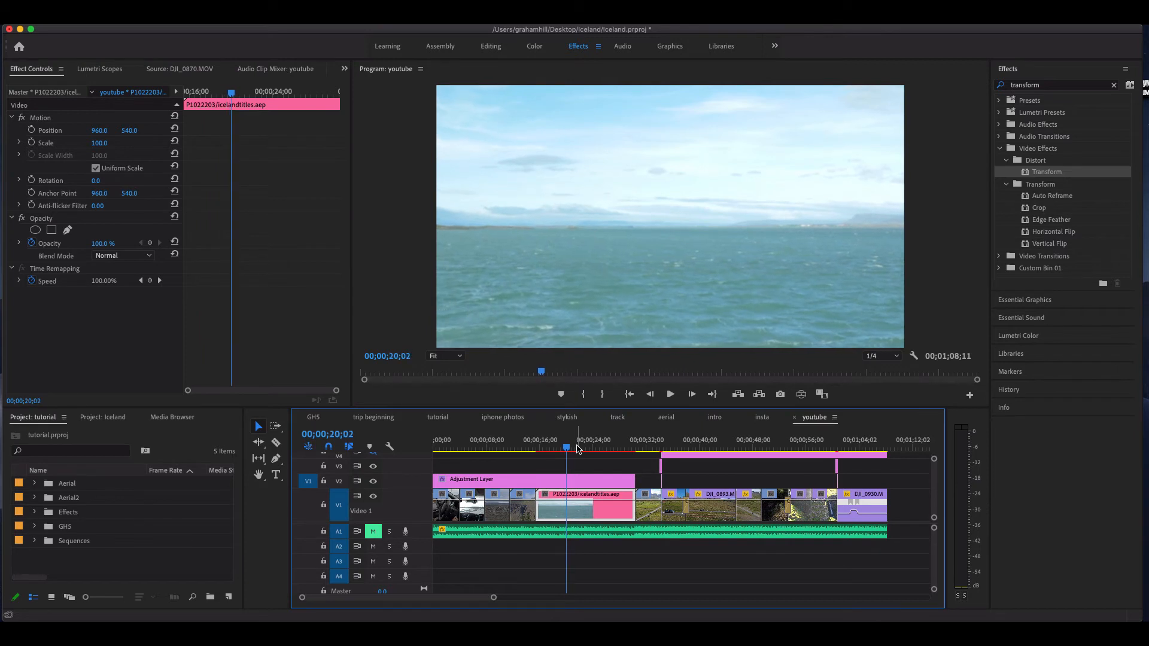
key("Right")
key("Right")
key("Right")
key("Right")
key("Right")
key("Right")
key("Right")
key("Right")
key("Right")
key("Right")
key("Right")
key("Right")
key("Right")
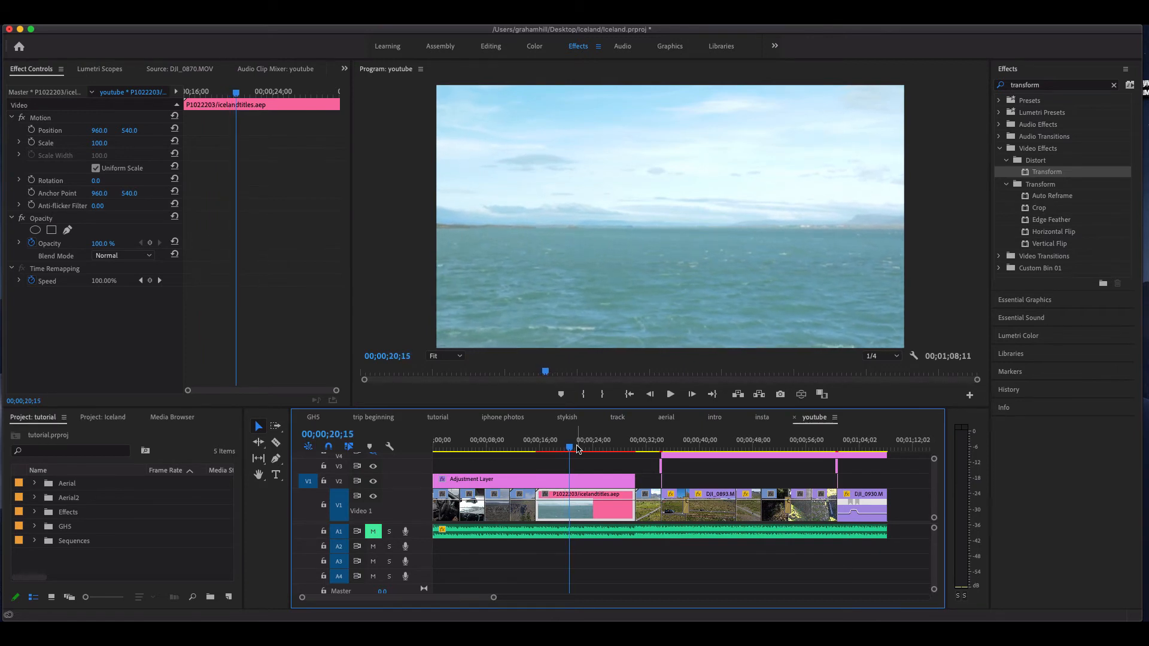
key("Right")
key("Right")
key("Right")
key("Right")
key("Right")
key("Right")
key("Right")
key("Right")
key("Right")
key("Right")
key("Right")
key("Right")
key("Right")
key("Right")
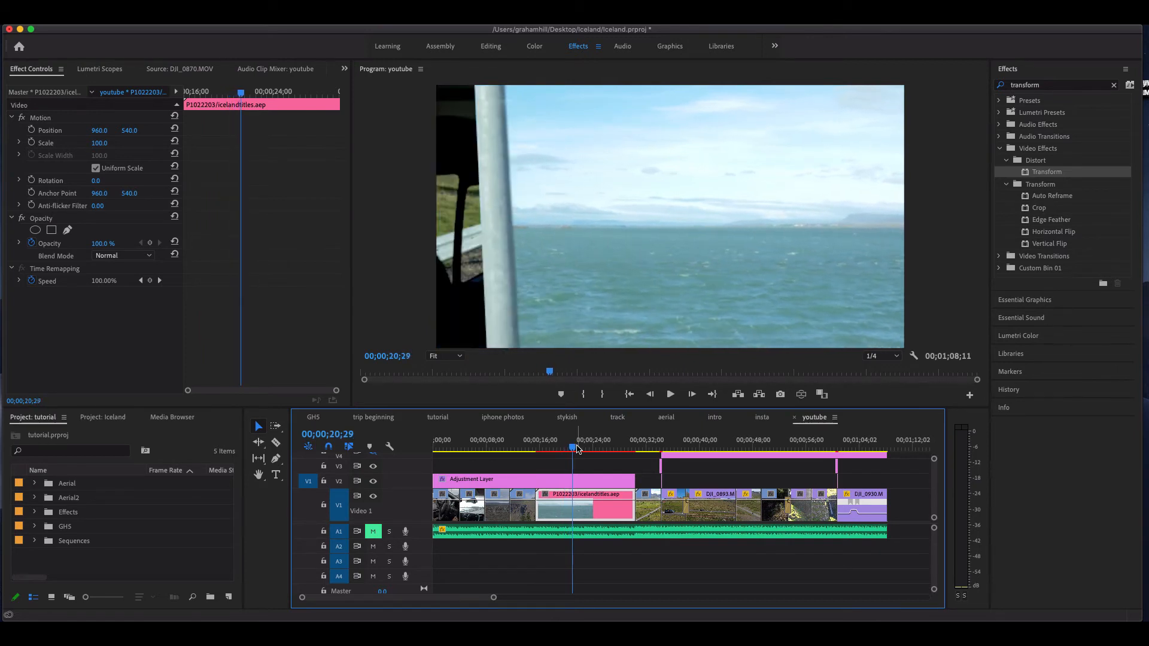
Step: Step frame by frame through the linked P1022203 clip between 00;00;20;29 and 00;00;21;05 to examine the mask edge against the pole
key("Right")
key("Right")
key("Left")
key("Left")
key("Right")
key("Right")
key("Right")
key("Right")
key("Right")
key("Right")
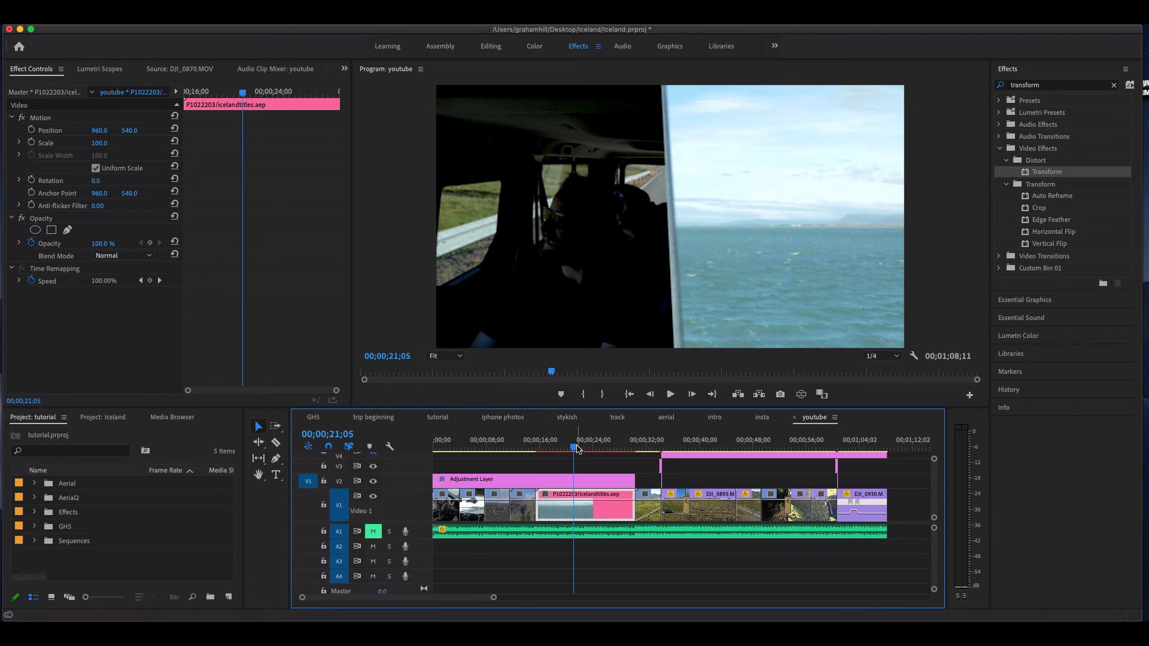
left_click_drag(576, 448, 576, 450)
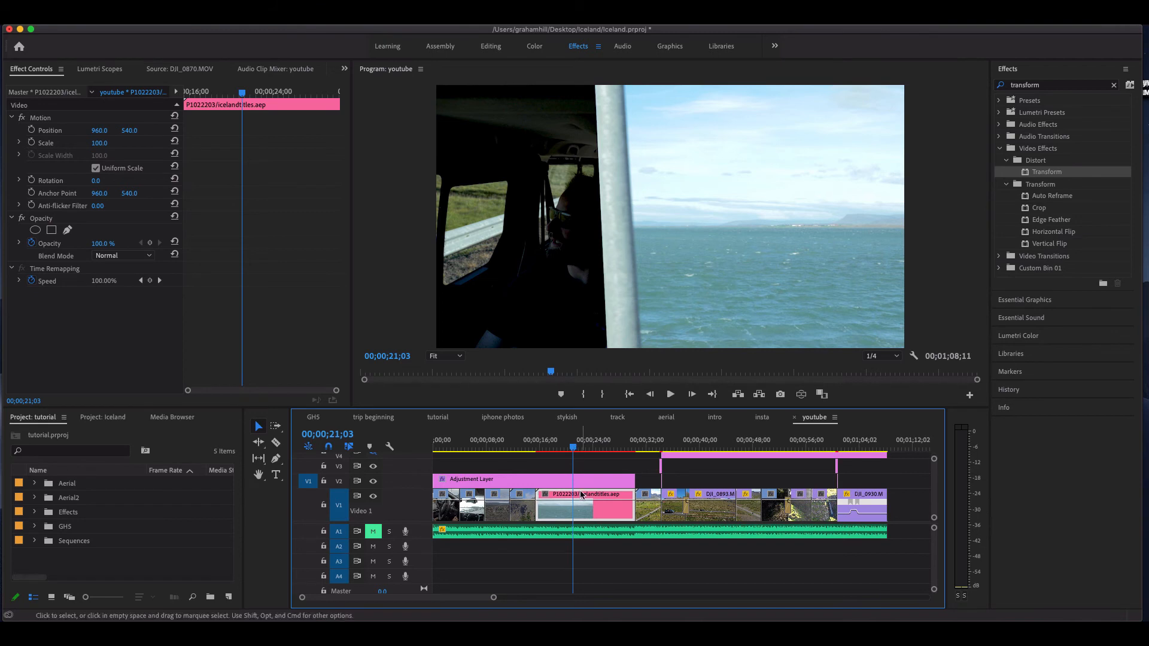
key("Right")
key("Right")
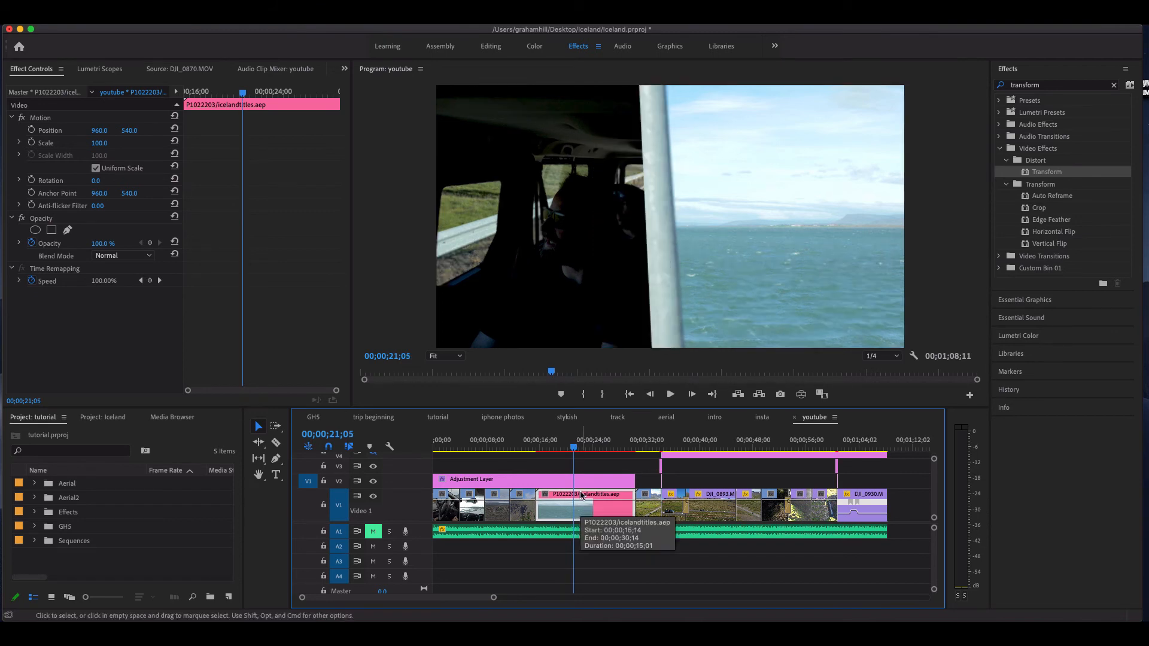
key("Left")
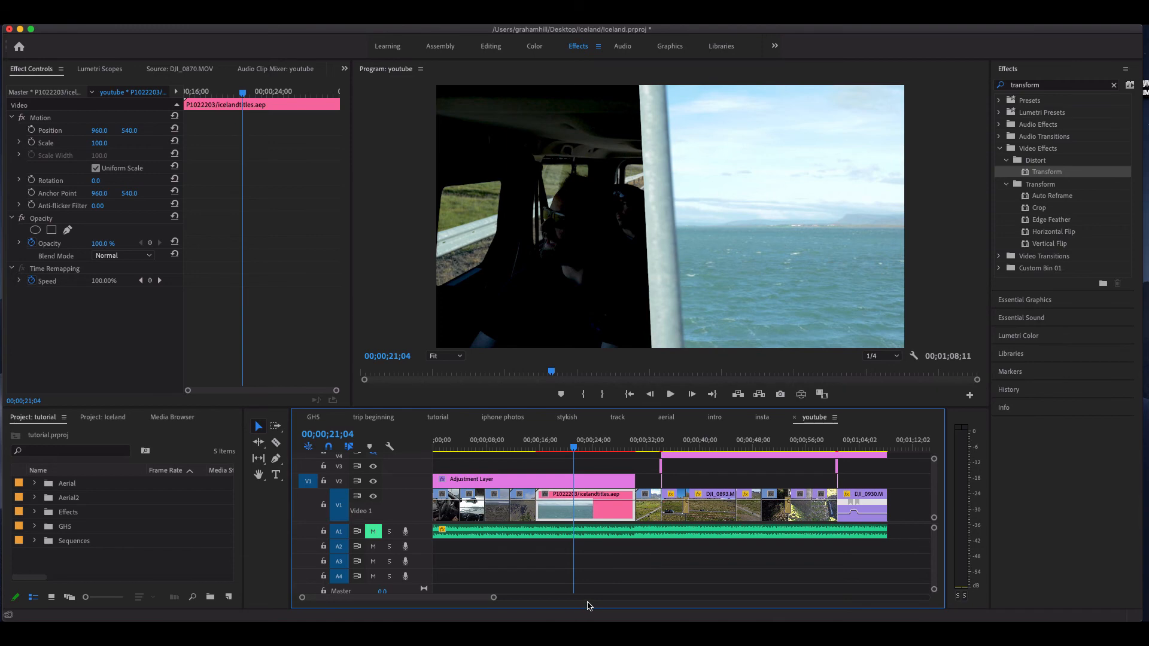
Step: Switch to After Effects and select the P1022203.MOV layer and its source footage to check the clip's frame rate
left_click(358, 635)
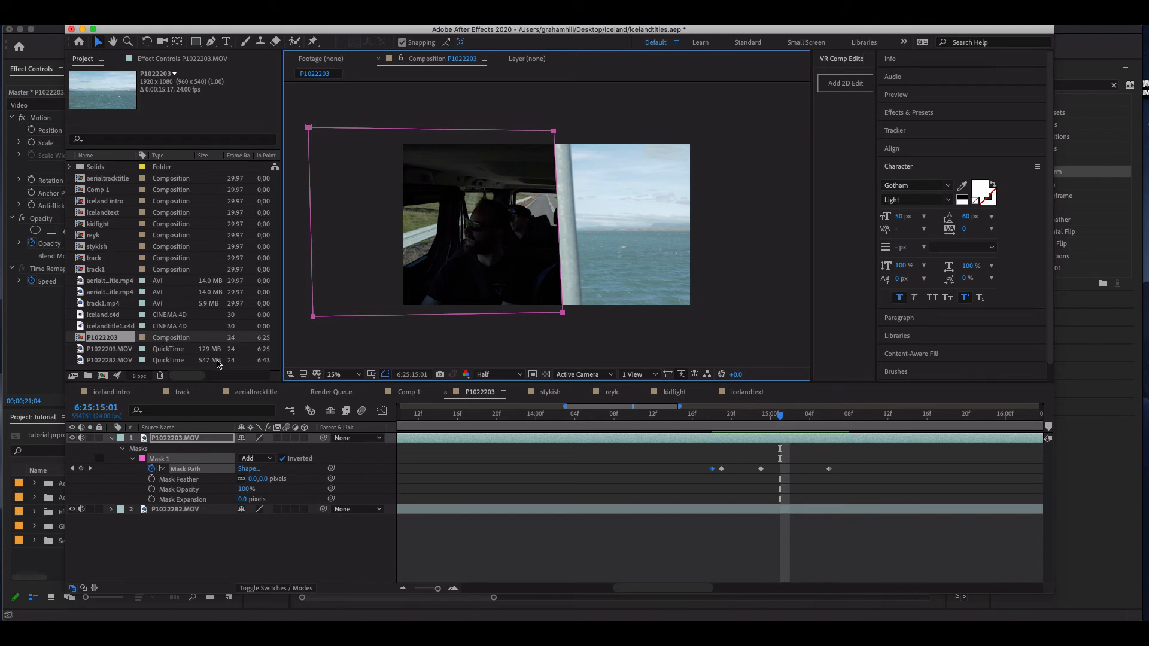
left_click(186, 438)
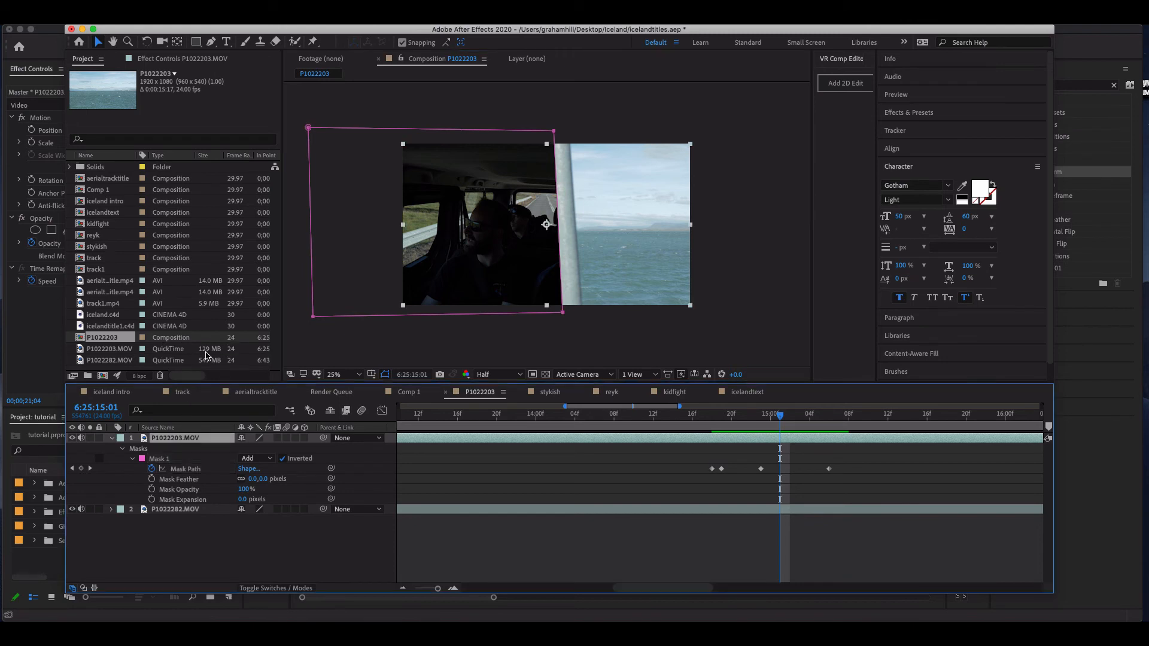
left_click(196, 351)
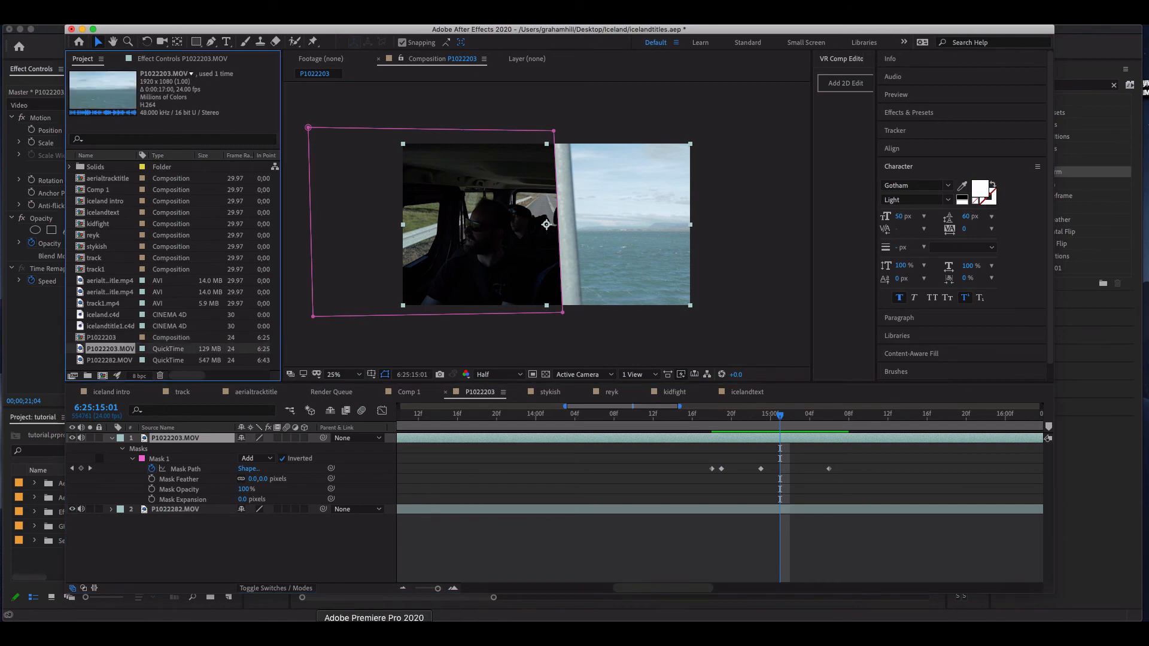
Step: Switch to Premiere Pro and check the youtube sequence's timebase in the sequence settings, leaving them without changes
left_click(374, 636)
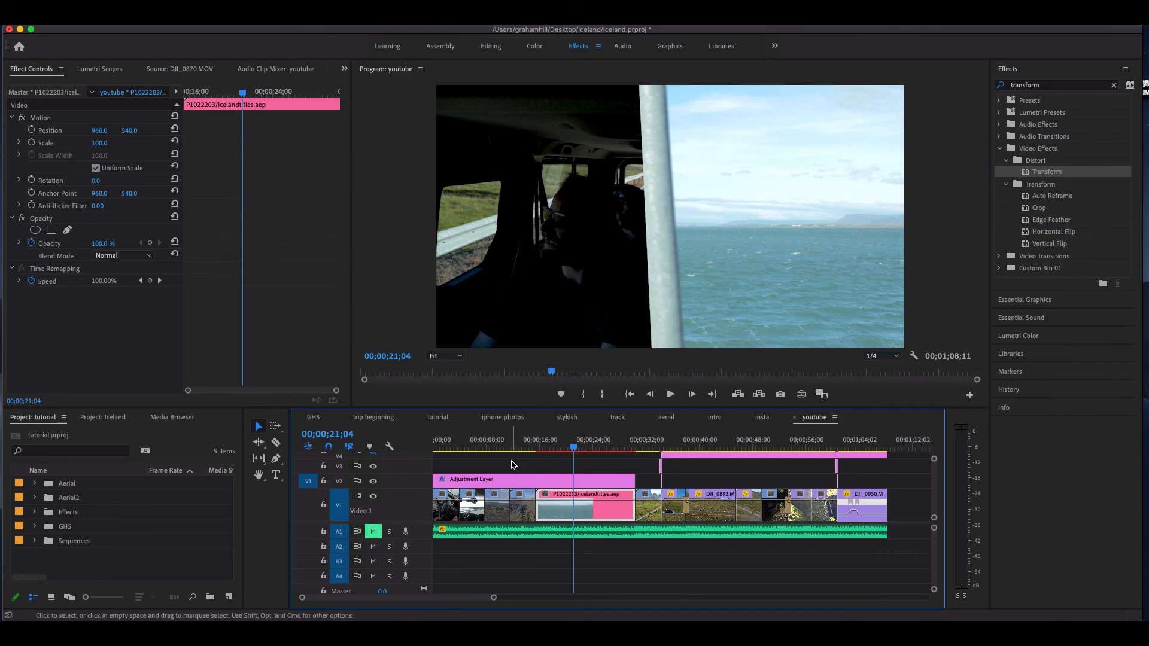
left_click(203, 13)
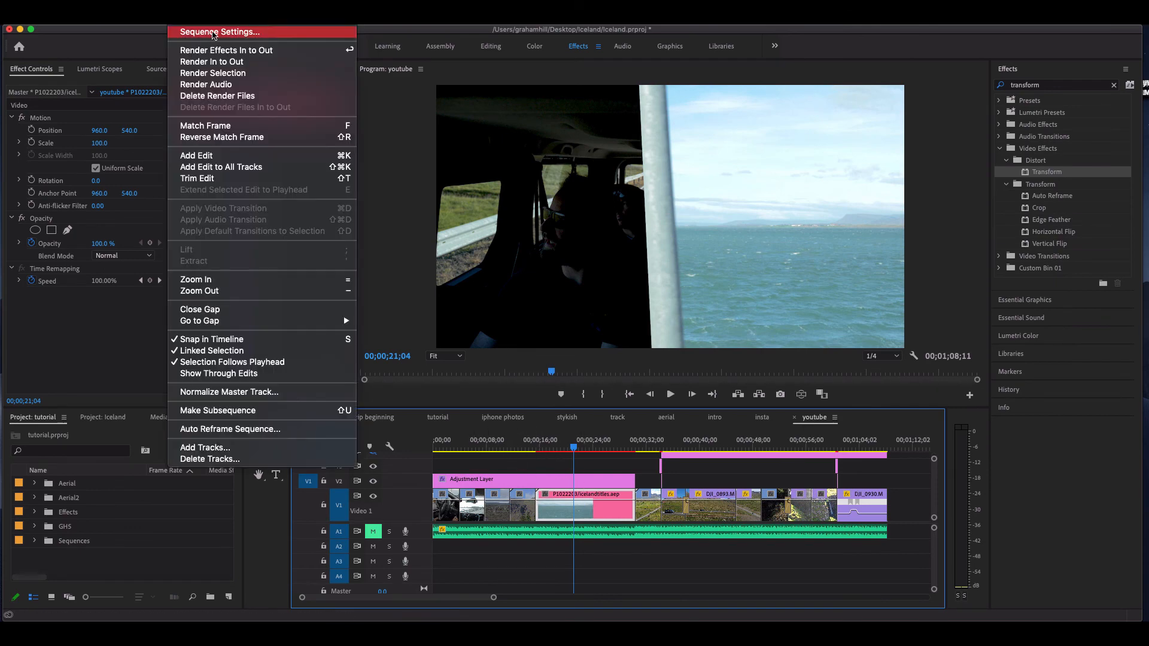
left_click(214, 33)
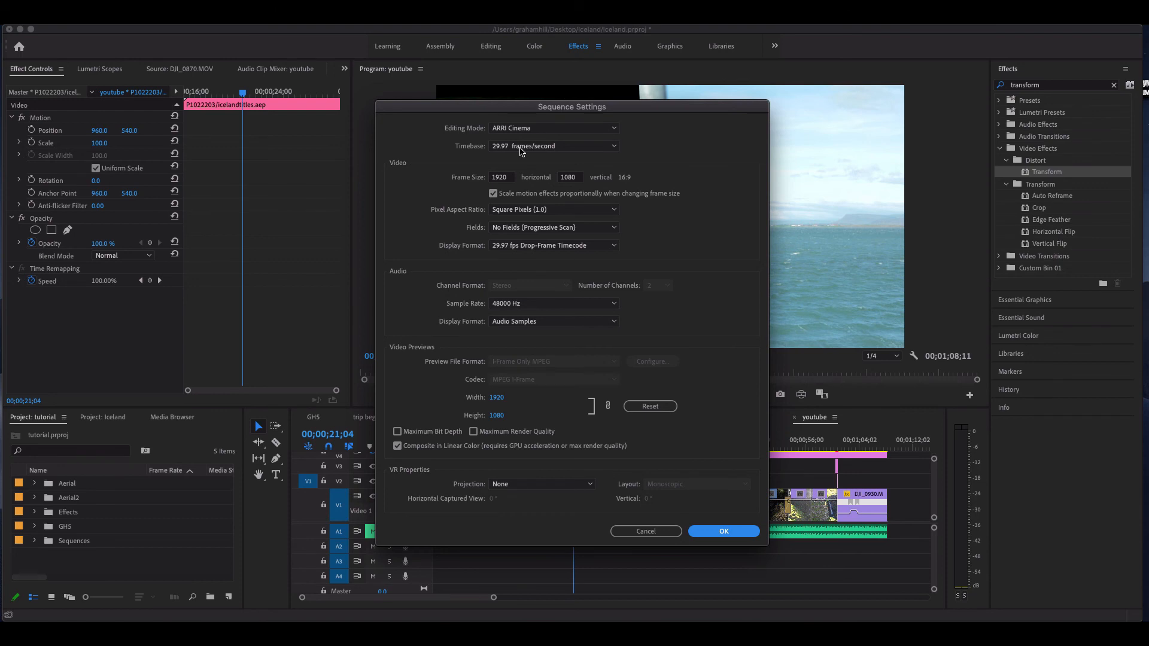
left_click(638, 533)
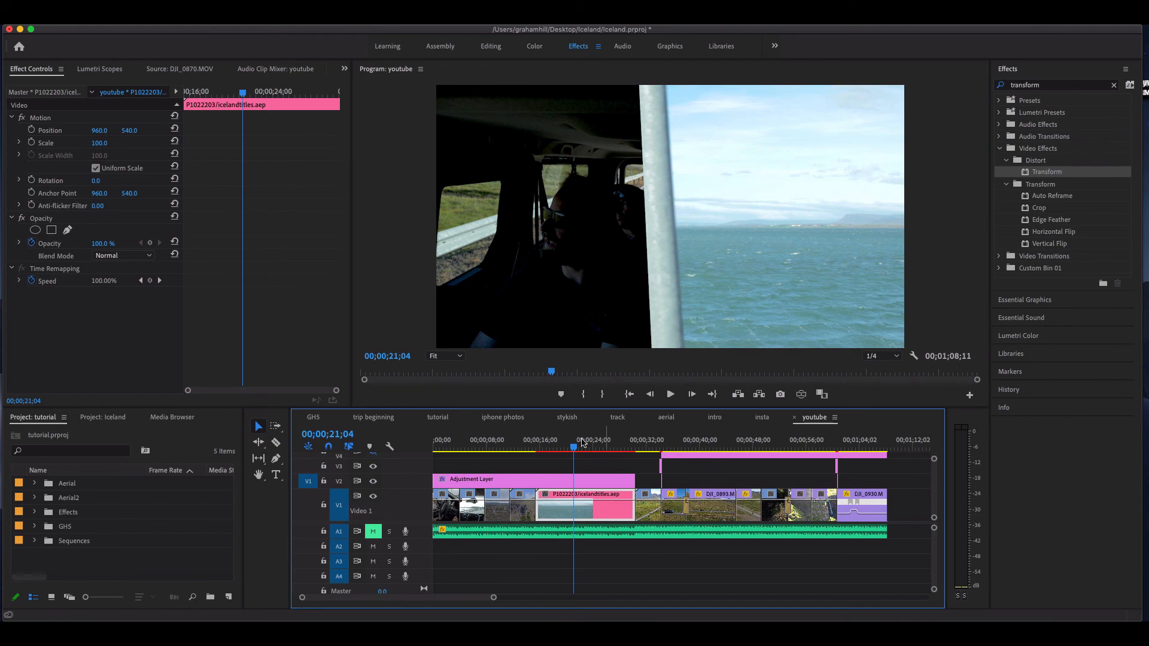
Step: Step back from 00;00;21;04 to 00;00;20;29 and compare that frame repeatedly with 00;00;21;00
key("Left")
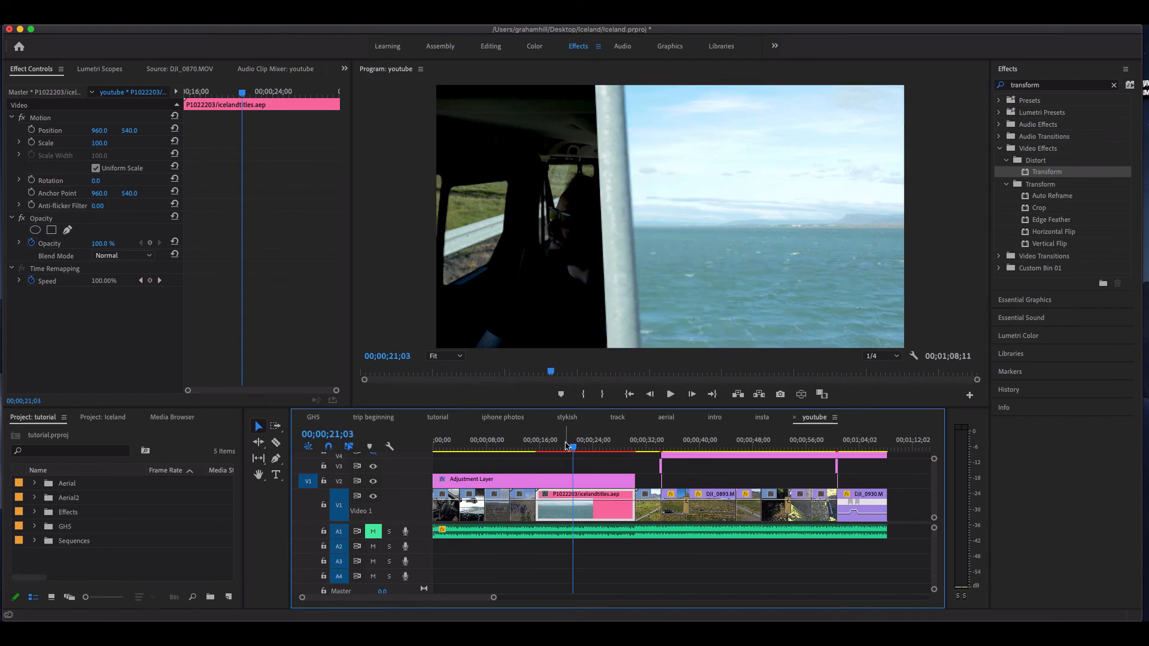
key("Left")
key("Left")
key("Left")
key("Left")
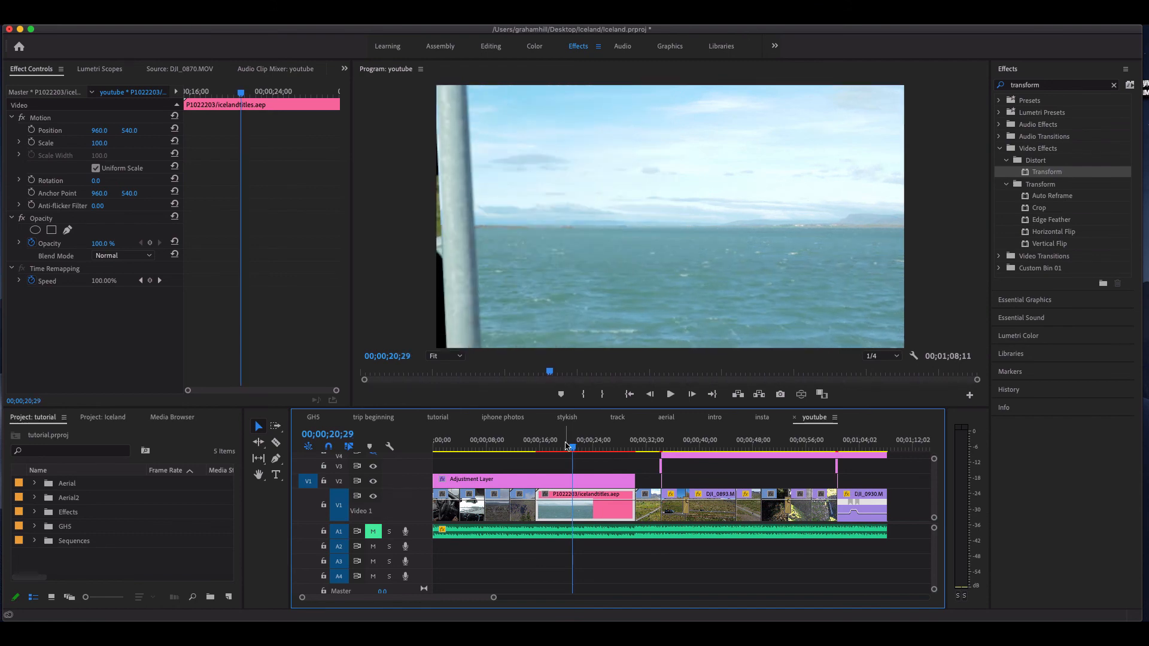
key("Right")
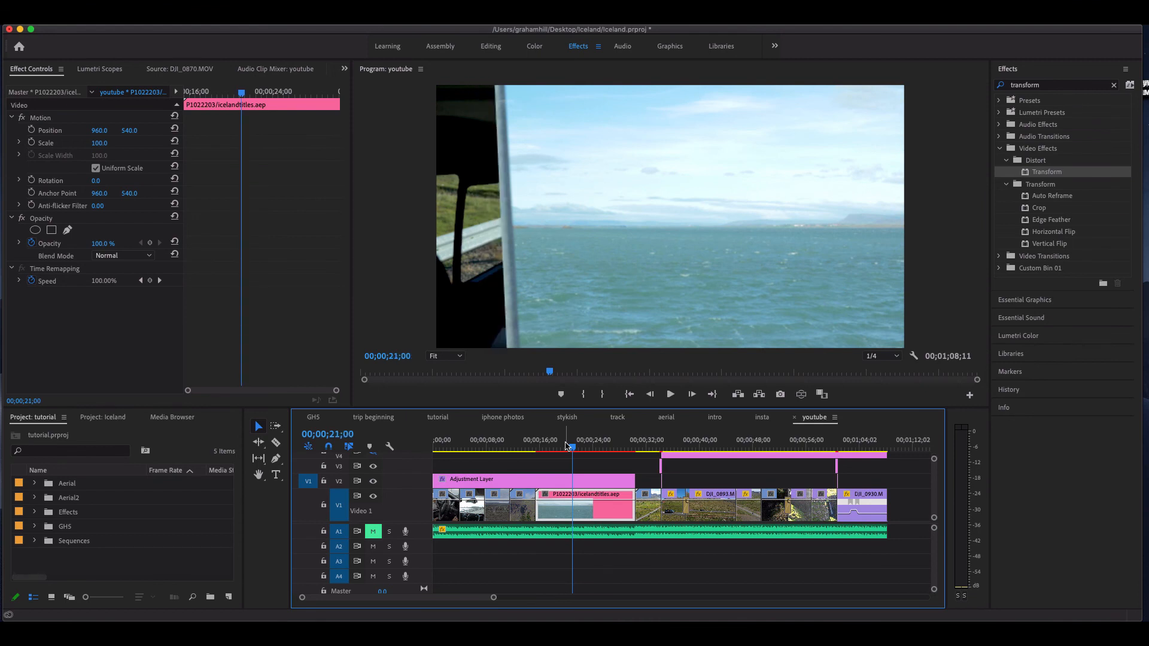
key("Left")
key("Right")
key("Left")
key("Right")
key("Left")
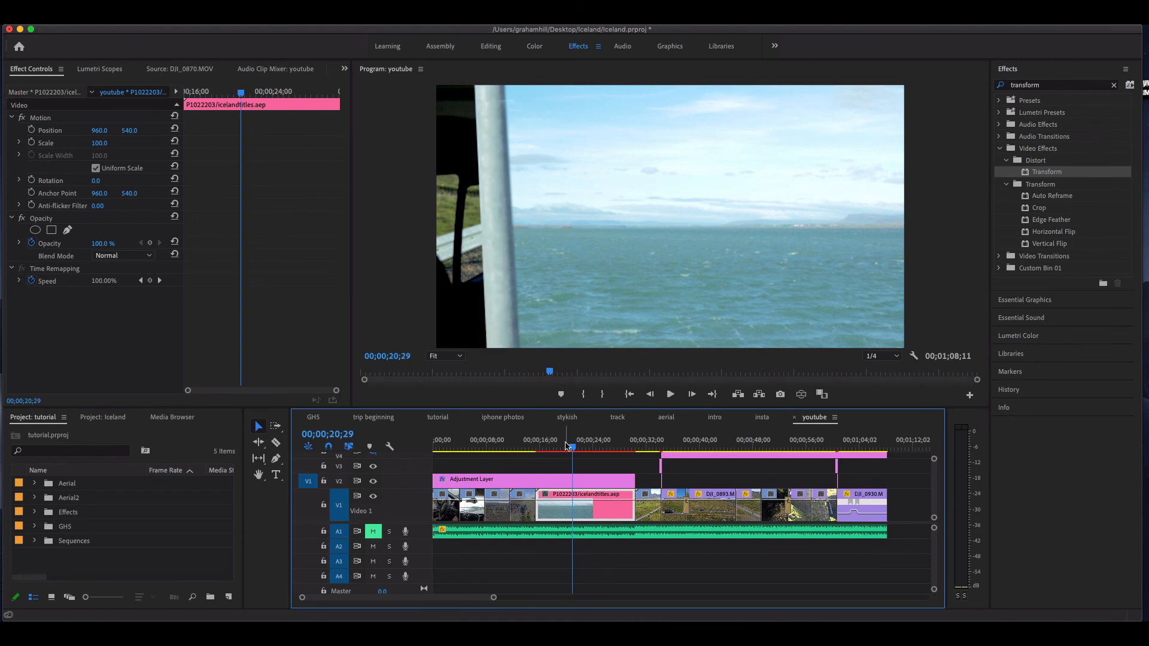
Step: Move ahead to 00;00;23;13, step backwards through the van shot, and return to the pole wipe at 00;00;21;04
left_click_drag(567, 446, 591, 446)
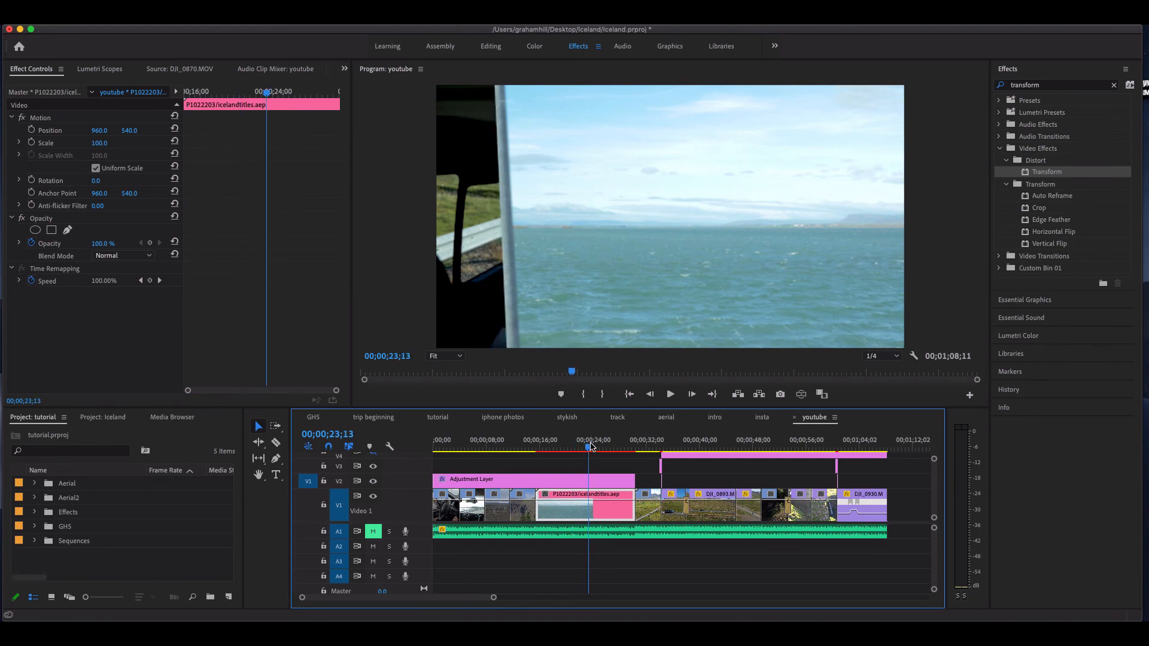
key("Left")
key("Left")
key("Left")
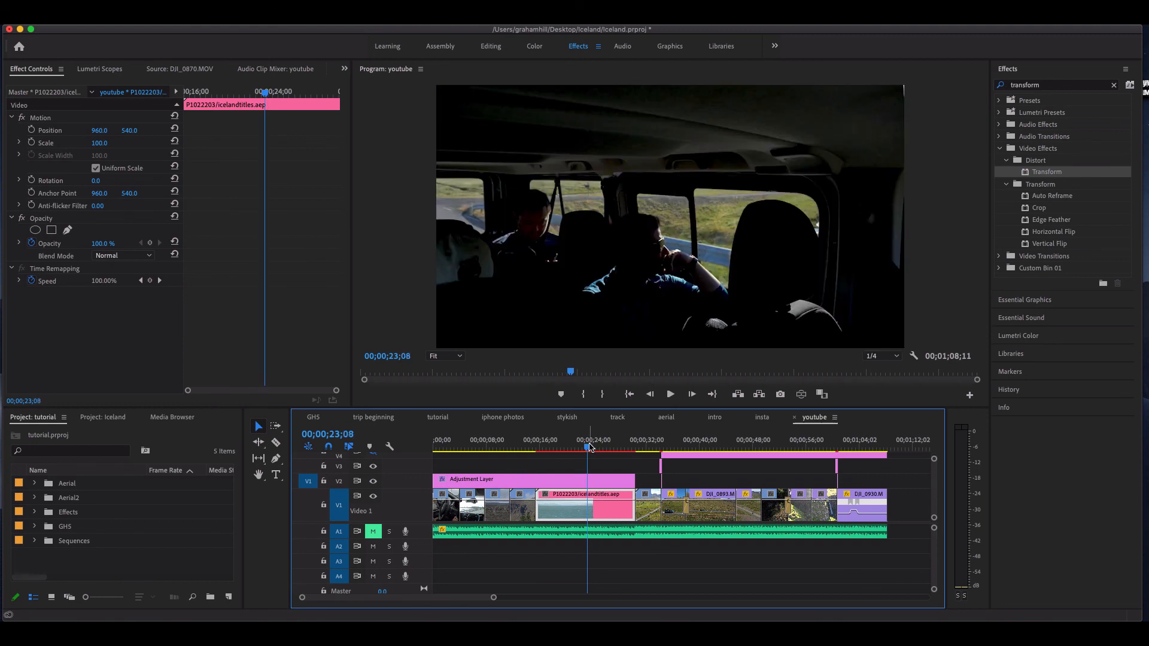
key("Left")
key("Left")
key("Left")
key("Left")
key("Left")
key("Left")
key("Left")
key("Left")
key("Left")
key("Left")
key("Left")
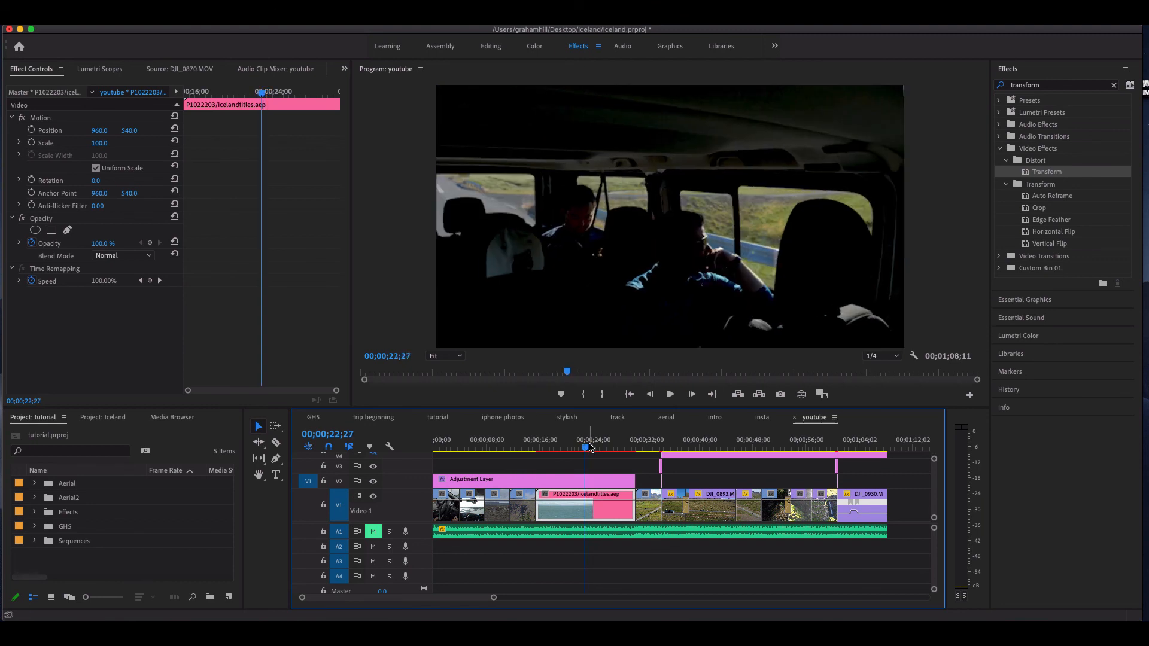
key("Left")
key("Left")
key("Left")
key("Left")
key("Left")
key("Left")
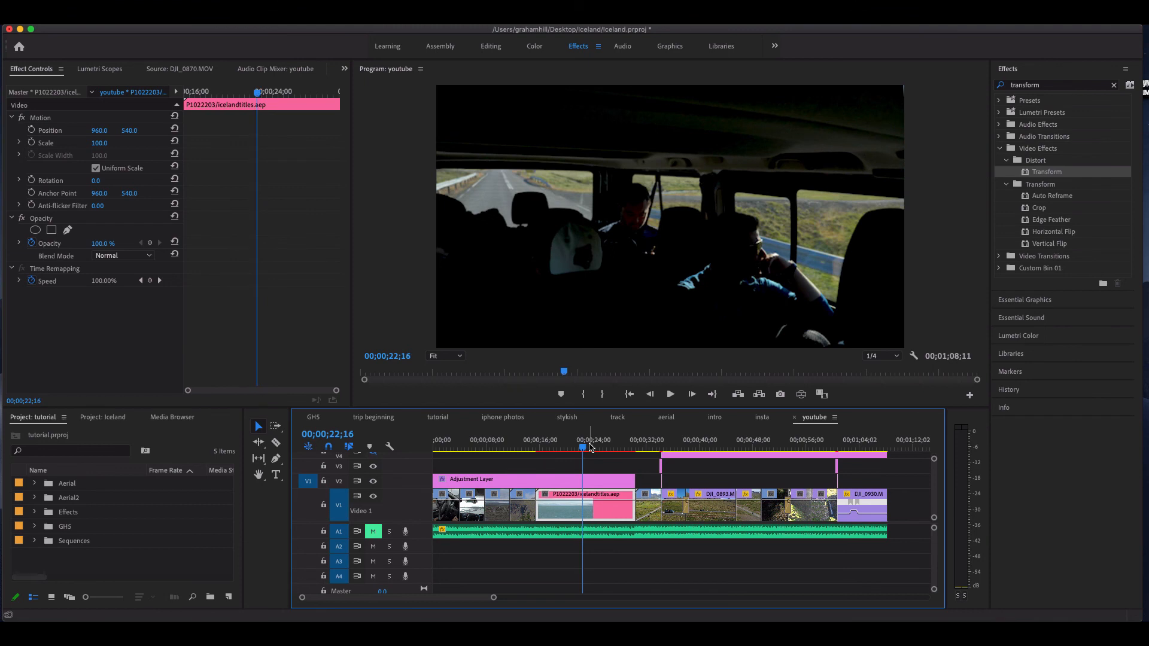
key("Left")
key("Left")
key("Left")
key("Left")
key("Left")
key("Left")
key("Left")
key("Left")
left_click_drag(581, 448, 574, 450)
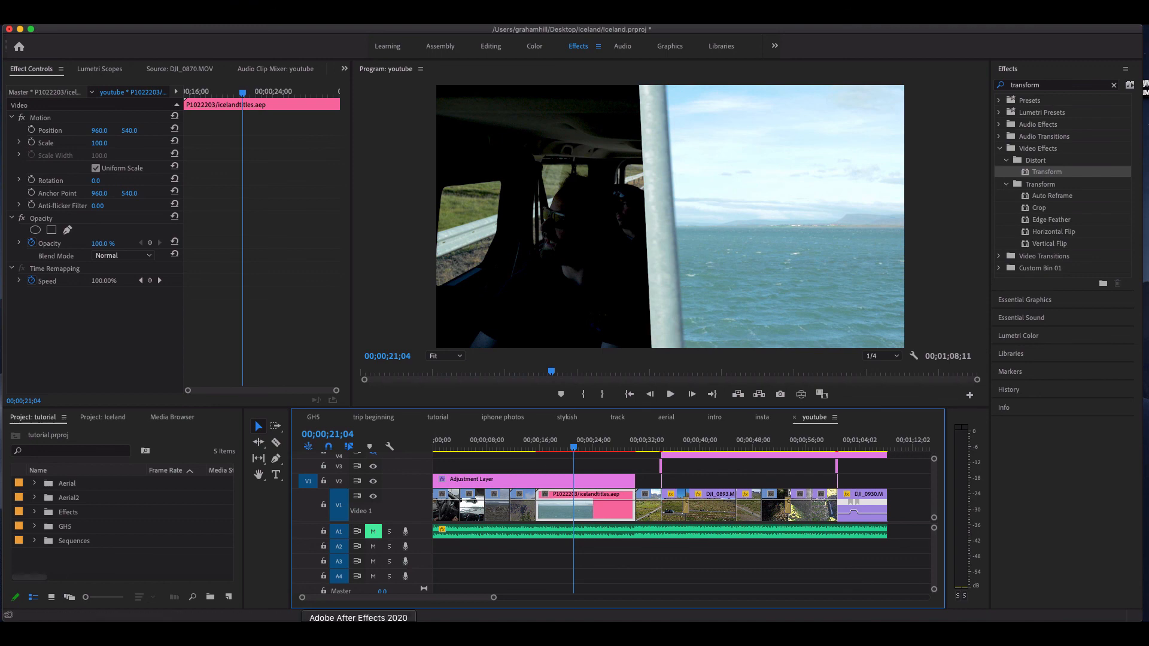
Step: Switch to After Effects and scrub the P1022203 composition through the mask keyframes to 6:25:15:08
left_click(362, 637)
left_click_drag(718, 422, 847, 425)
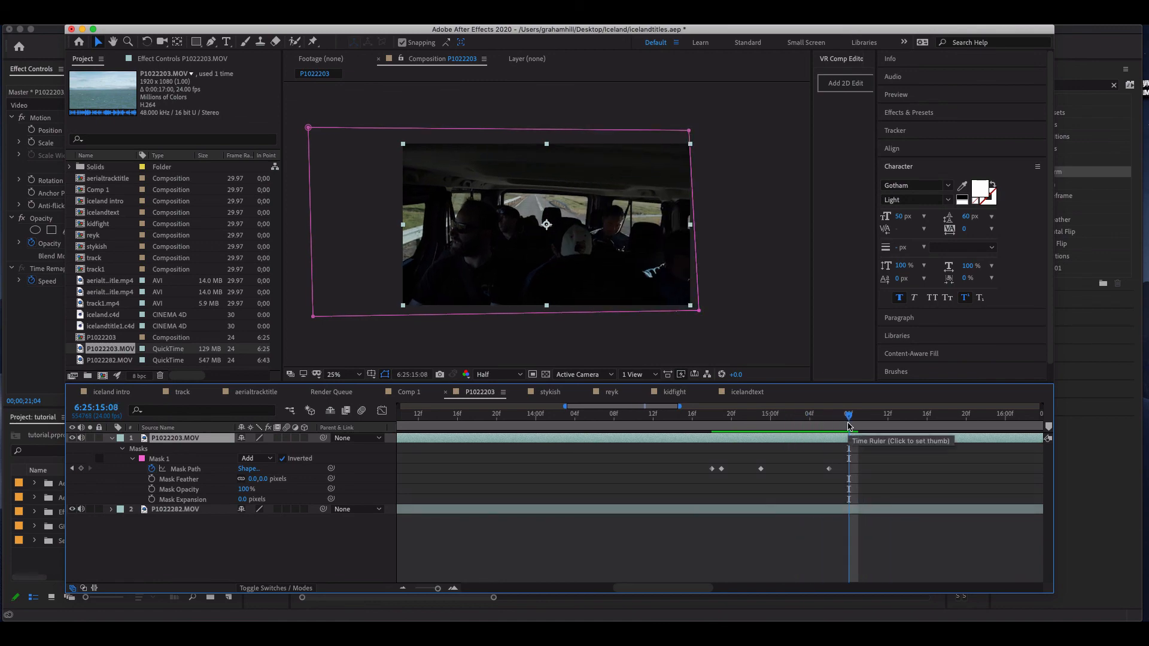